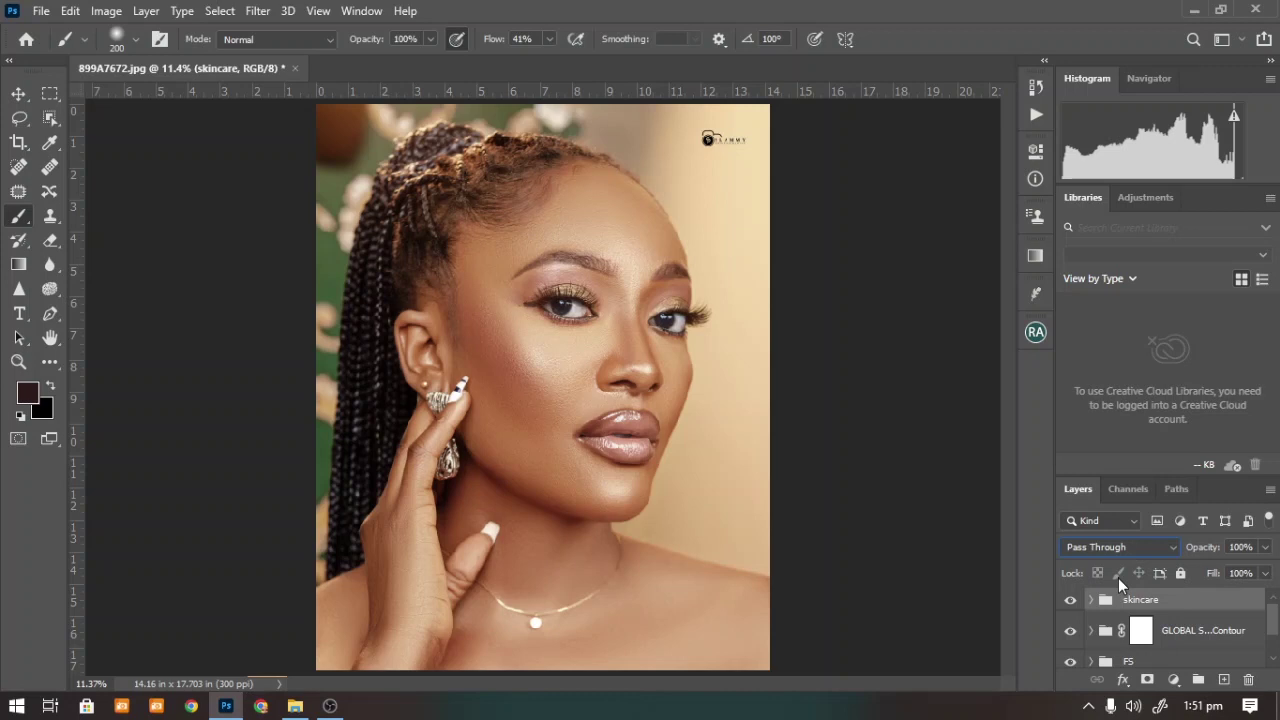
Add a Gradient Map adjustment layer above the skincare group, tinting the portrait dark reddish-black.
left_click(1174, 680)
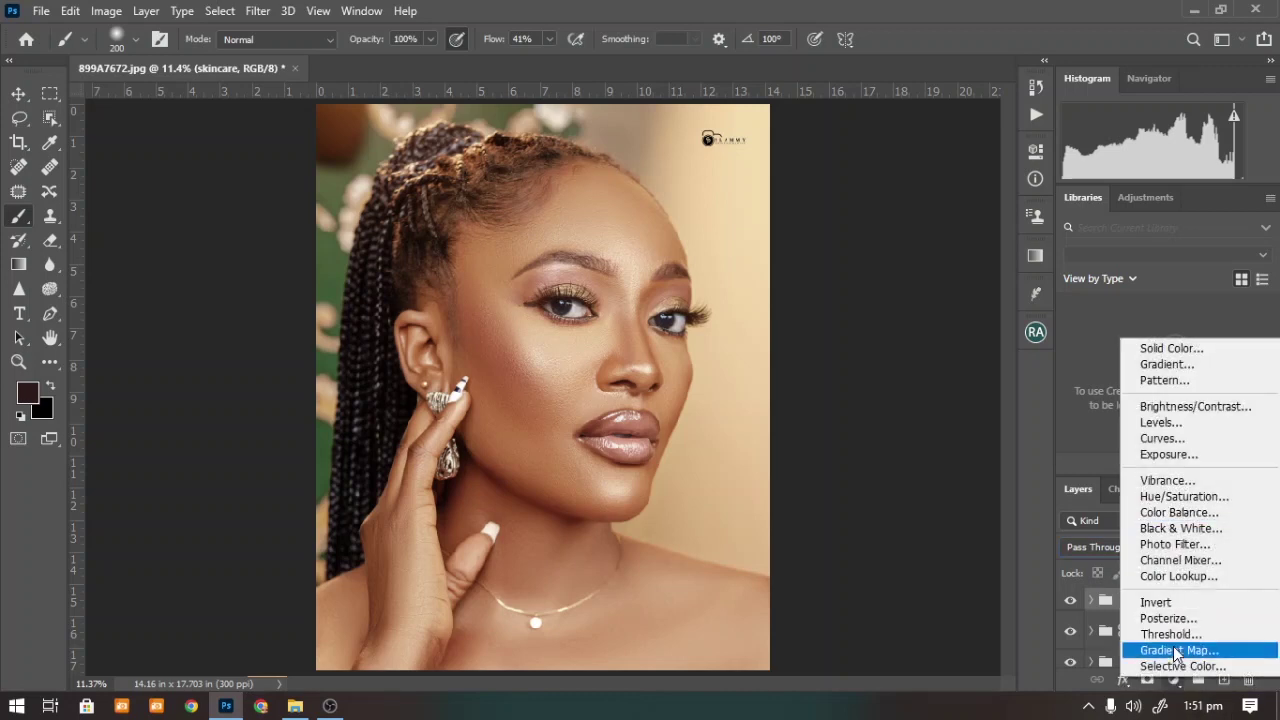
left_click(1178, 650)
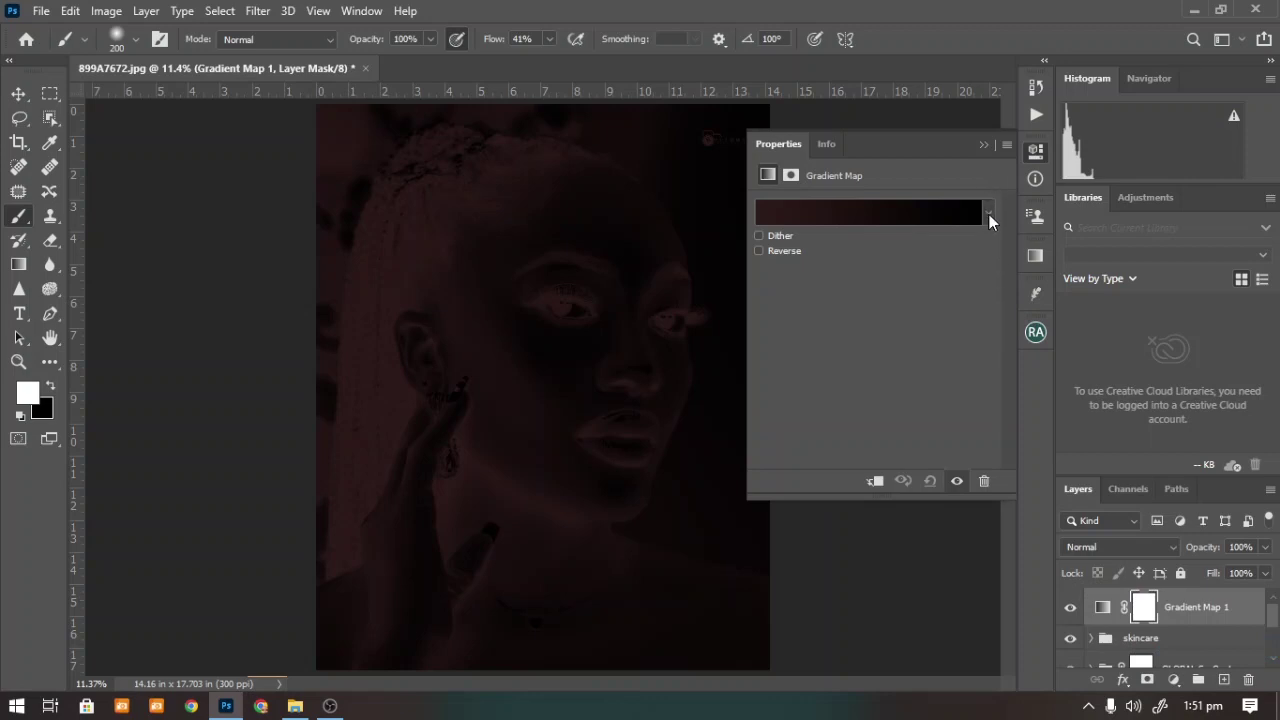
left_click(988, 214)
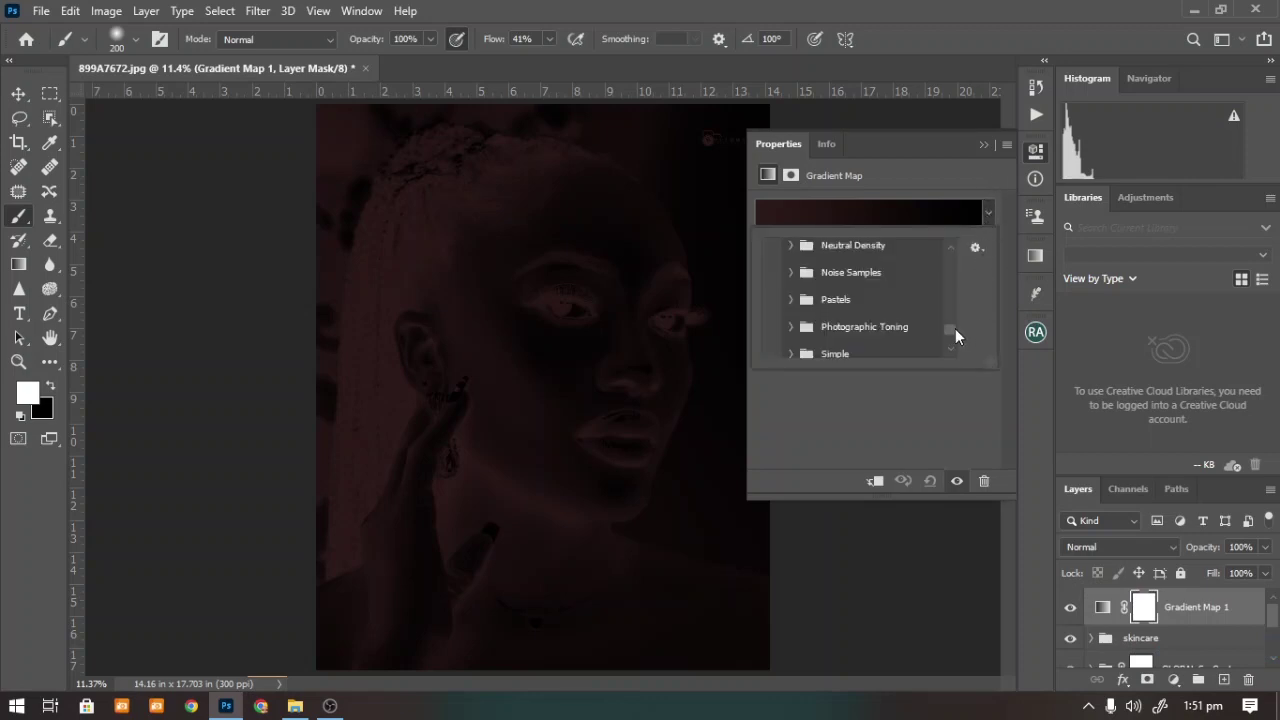
mouse_move(953, 327)
left_mouse_down()
mouse_move(950, 233)
mouse_move(949, 343)
left_mouse_up()
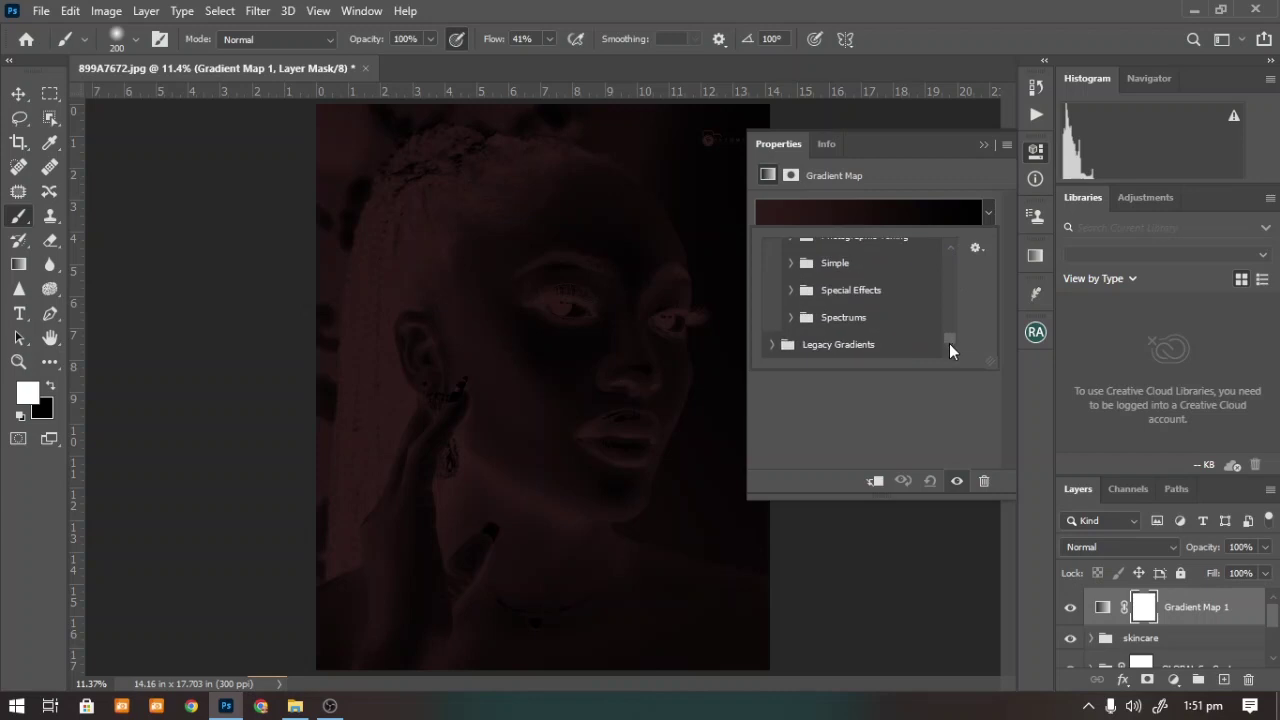
Browse the Legacy Gradients presets without changing the current gradient, then close Properties.
left_click(772, 344)
scroll(948, 314, "up", 3)
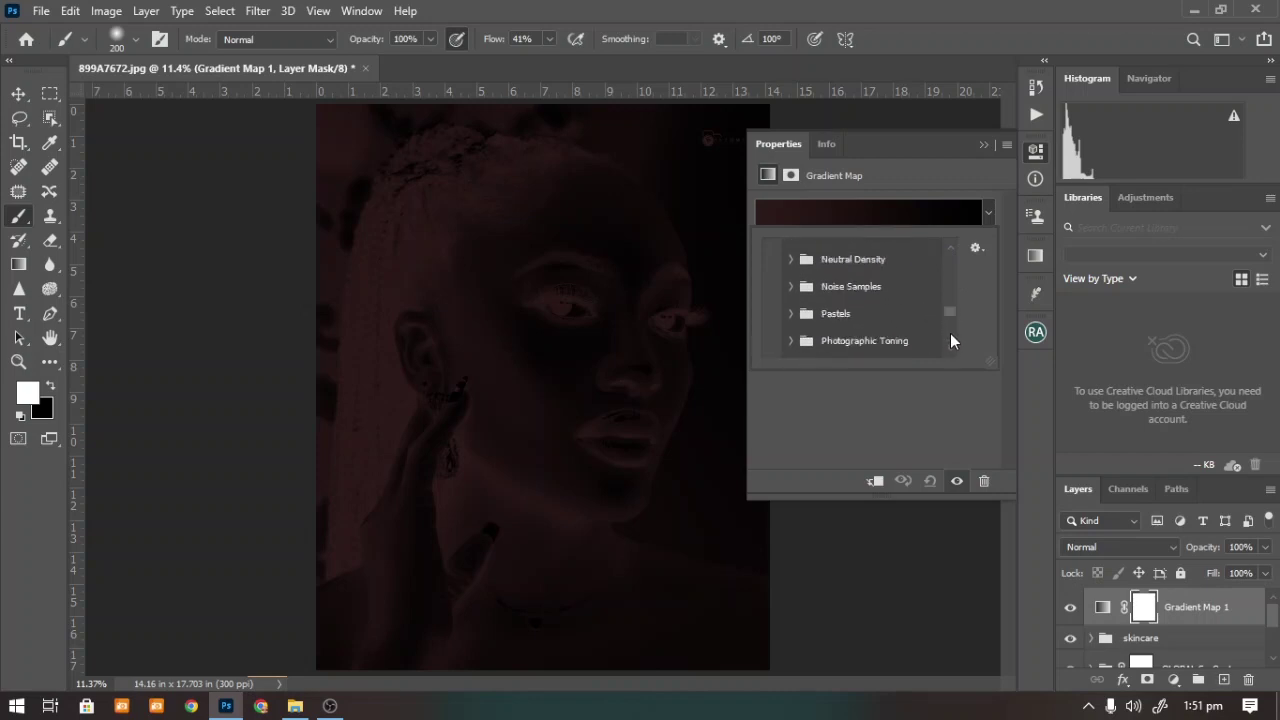
scroll(948, 325, "down", 3)
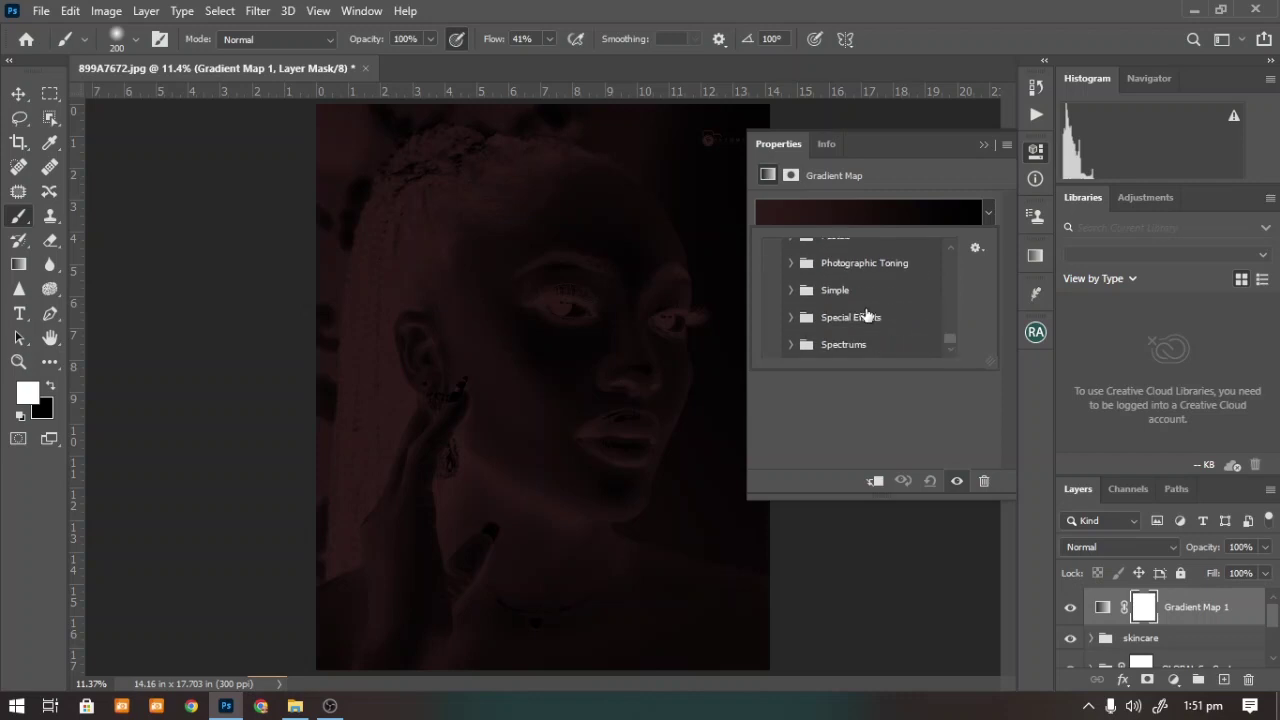
scroll(950, 322, "up", 5)
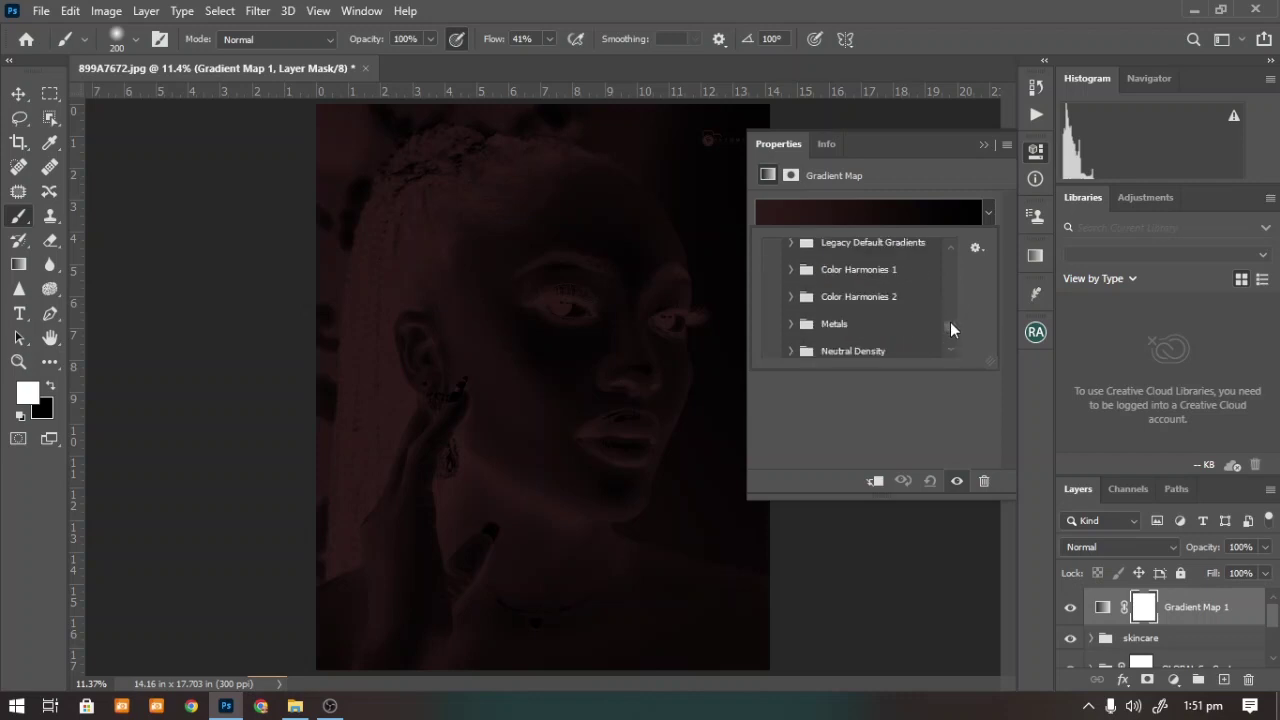
scroll(951, 311, "down", 4)
scroll(951, 311, "up", 8)
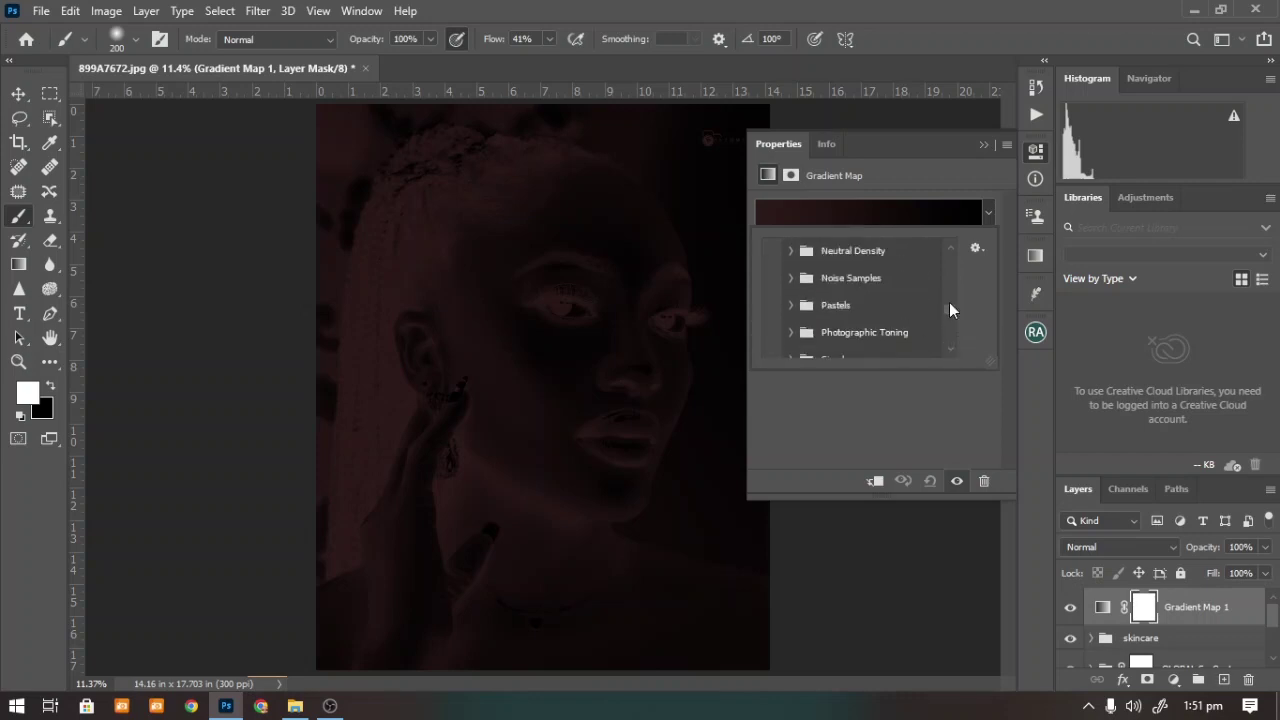
scroll(946, 284, "down", 6)
scroll(947, 312, "down", 1)
scroll(950, 320, "up", 5)
scroll(950, 322, "up", 4)
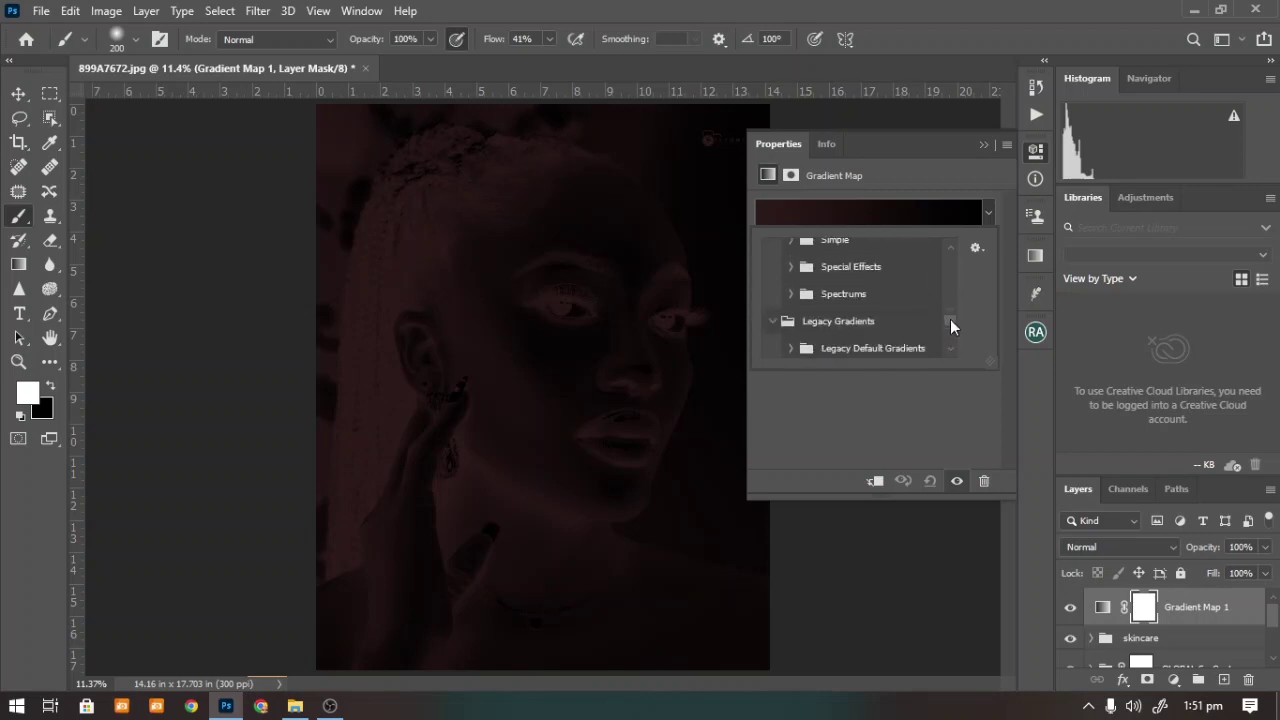
scroll(950, 325, "down", 4)
scroll(949, 320, "up", 4)
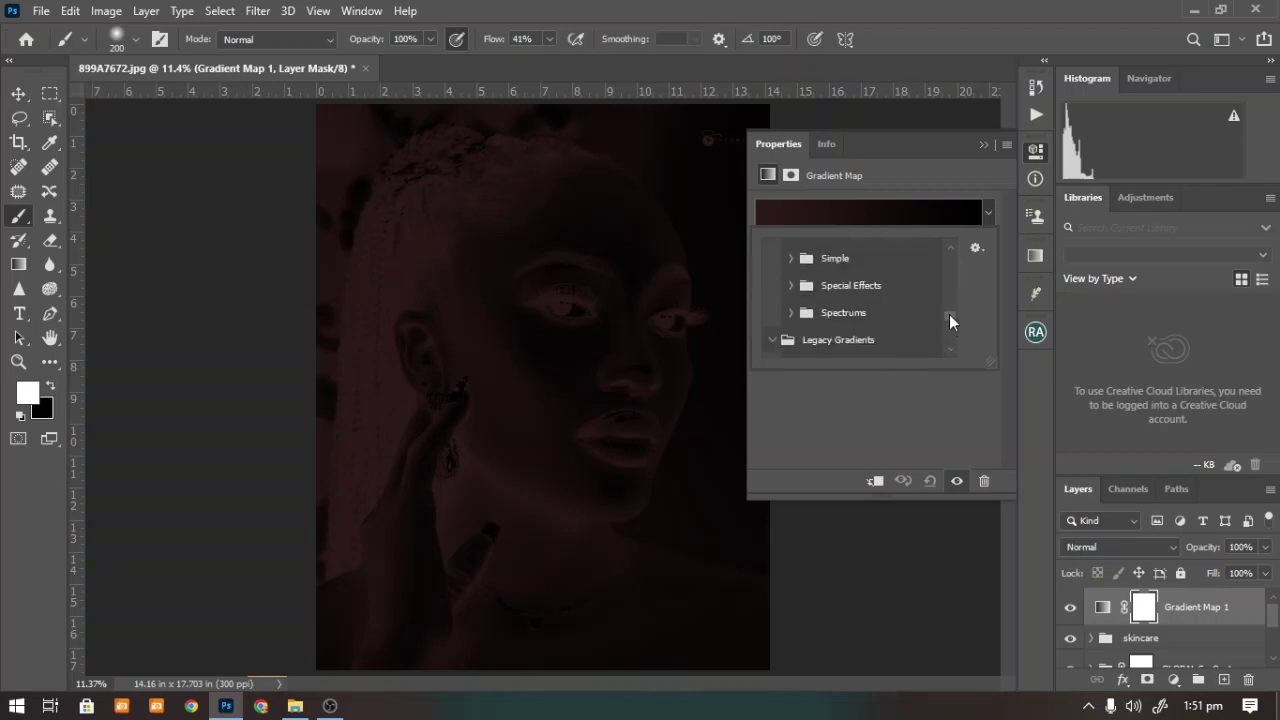
scroll(949, 320, "down", 1)
left_click(778, 313)
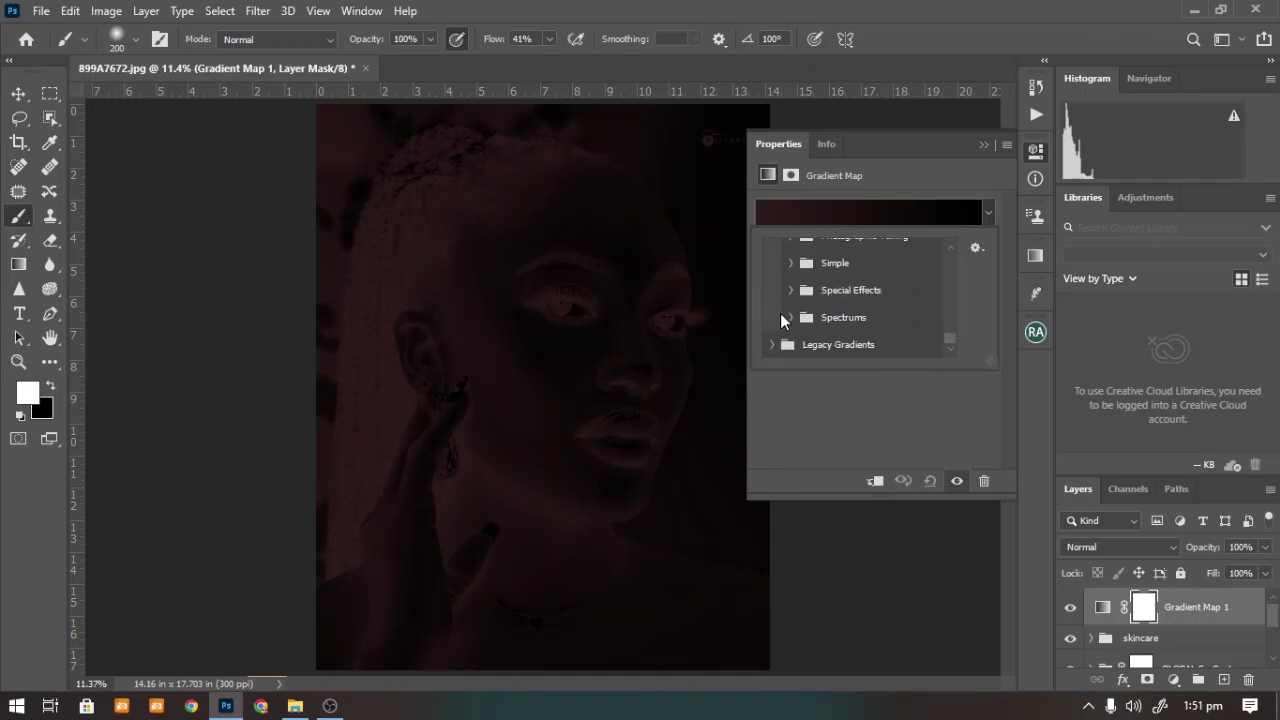
left_click(980, 146)
left_click(985, 144)
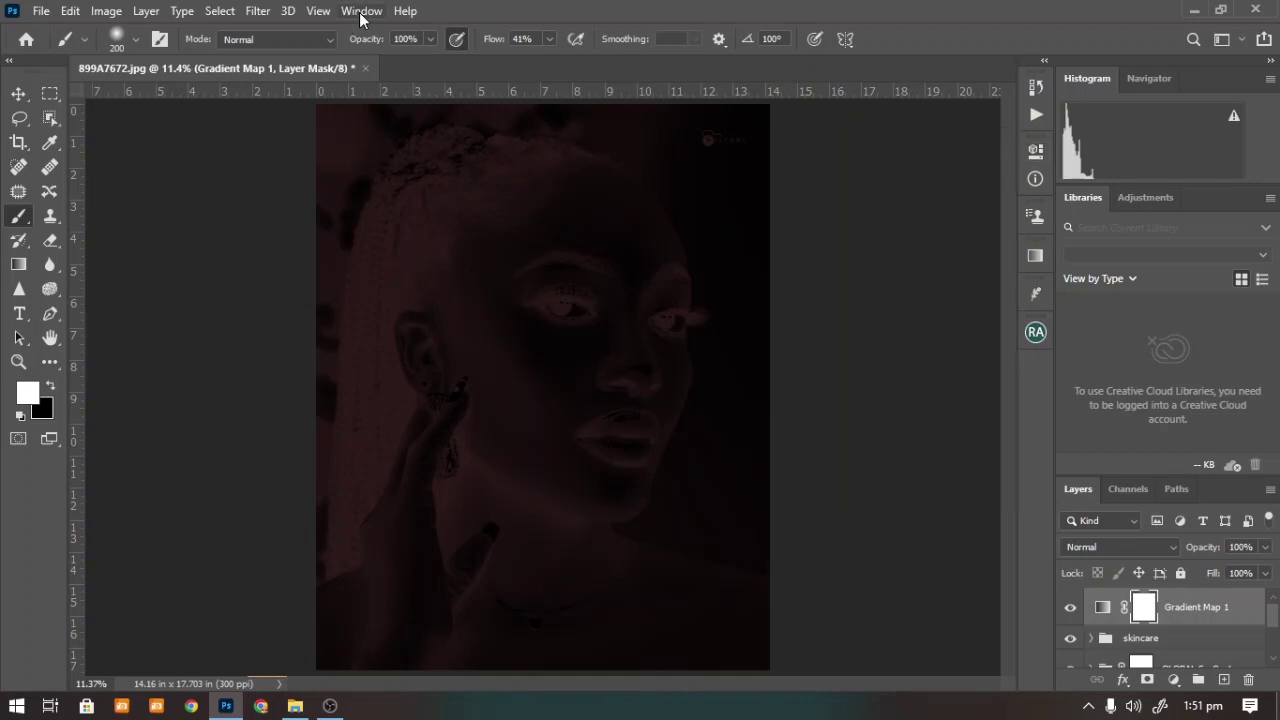
left_click(361, 14)
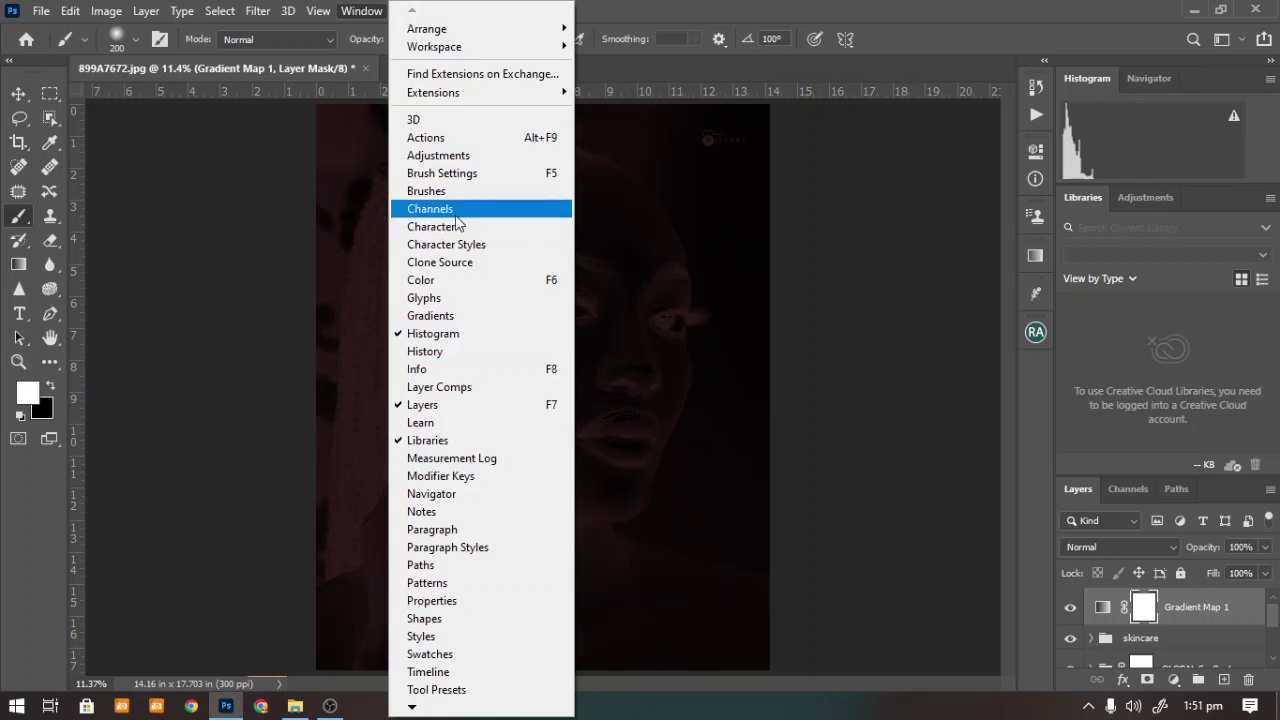
left_click(465, 316)
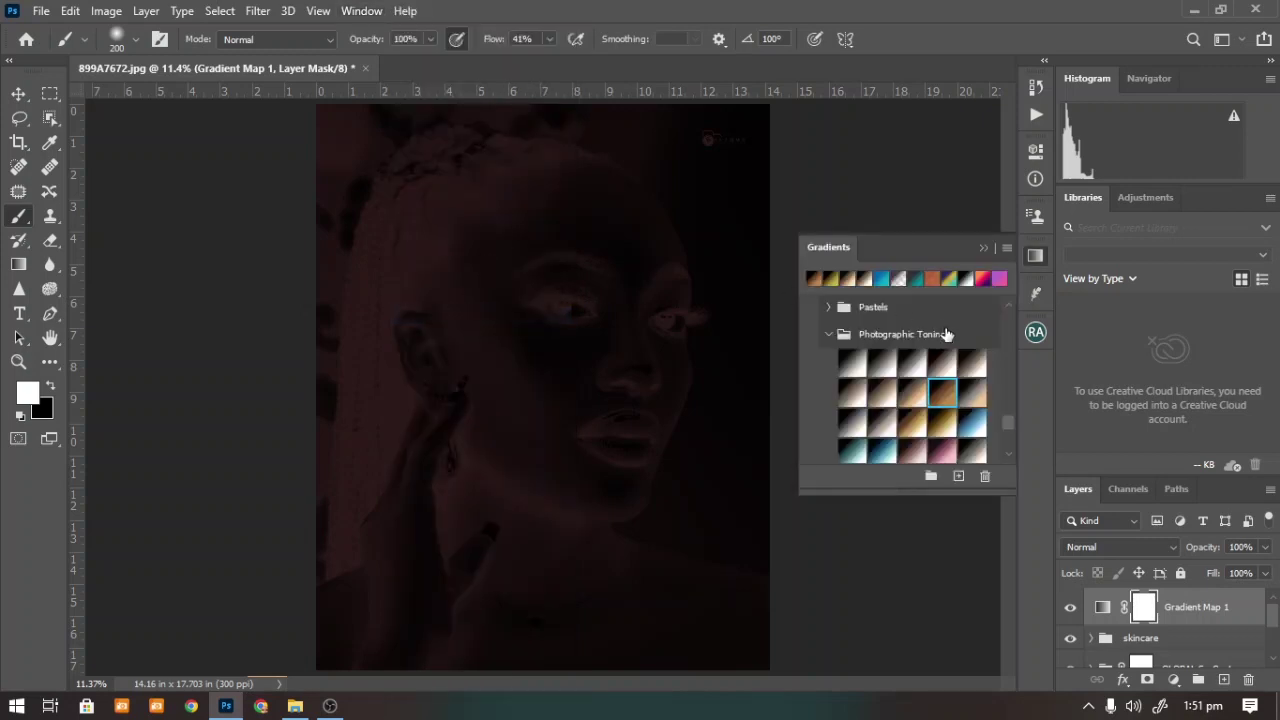
left_click(1006, 248)
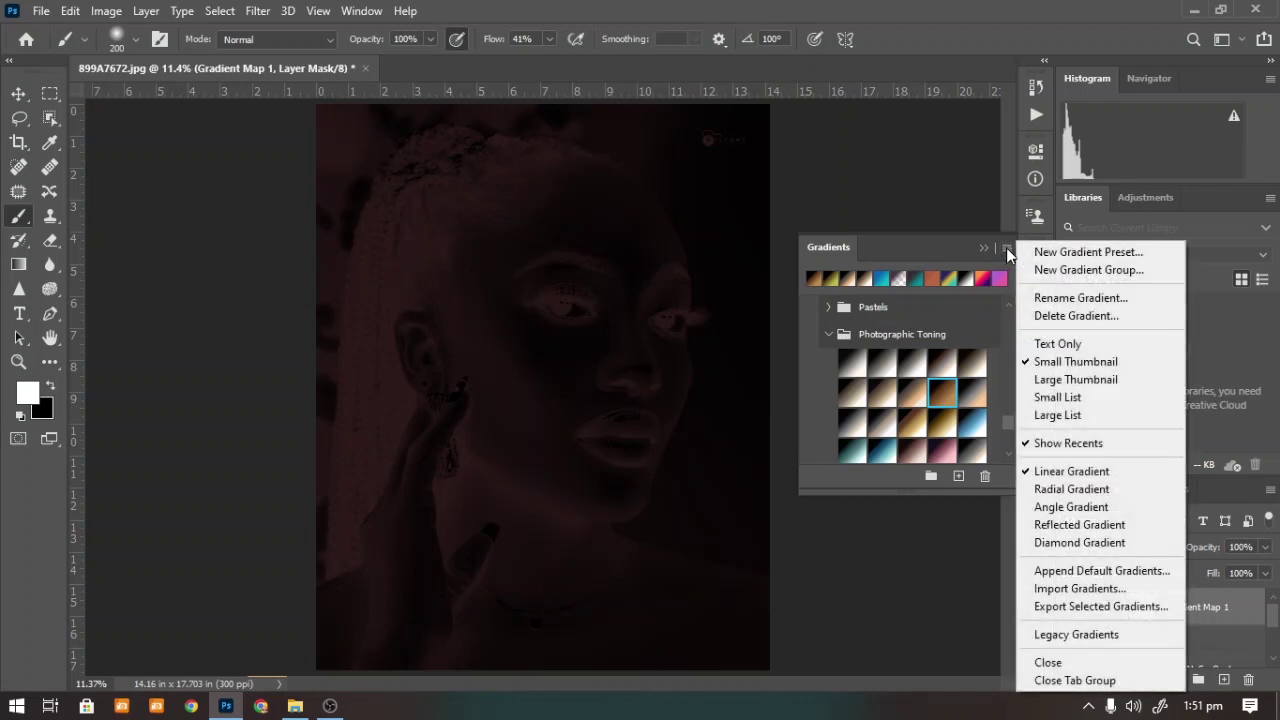
left_click(1060, 632)
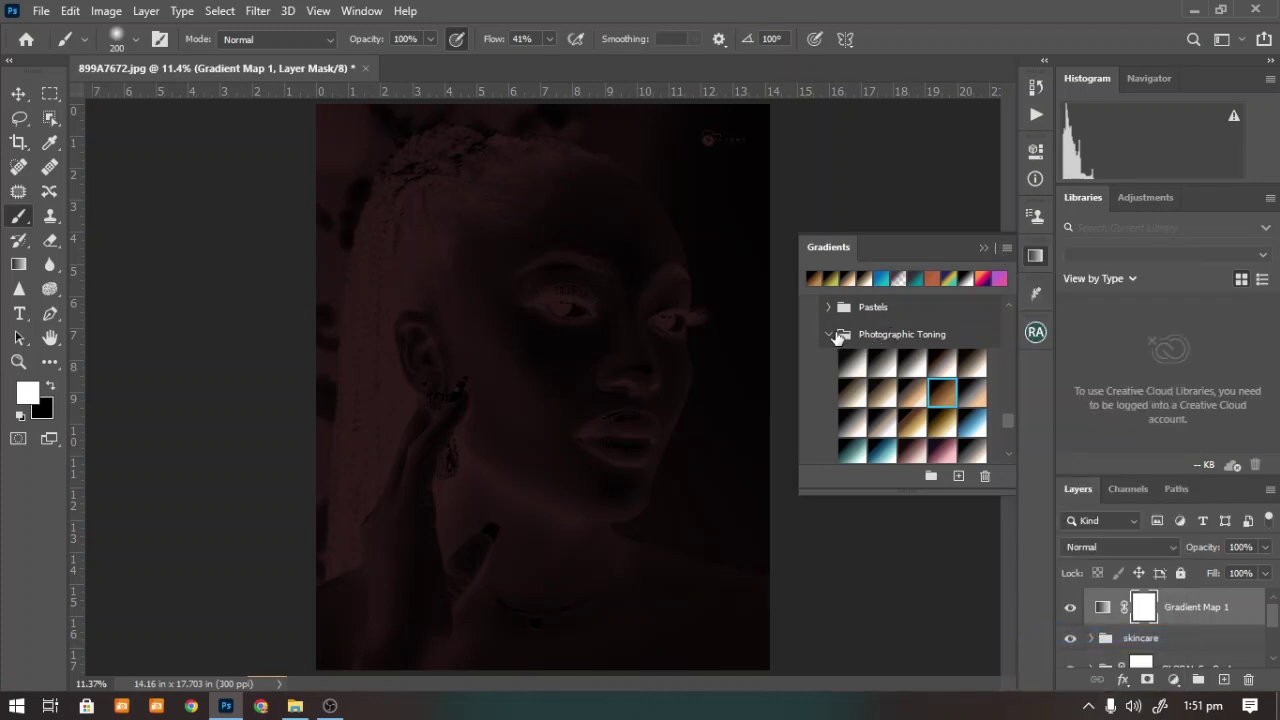
left_click(829, 334)
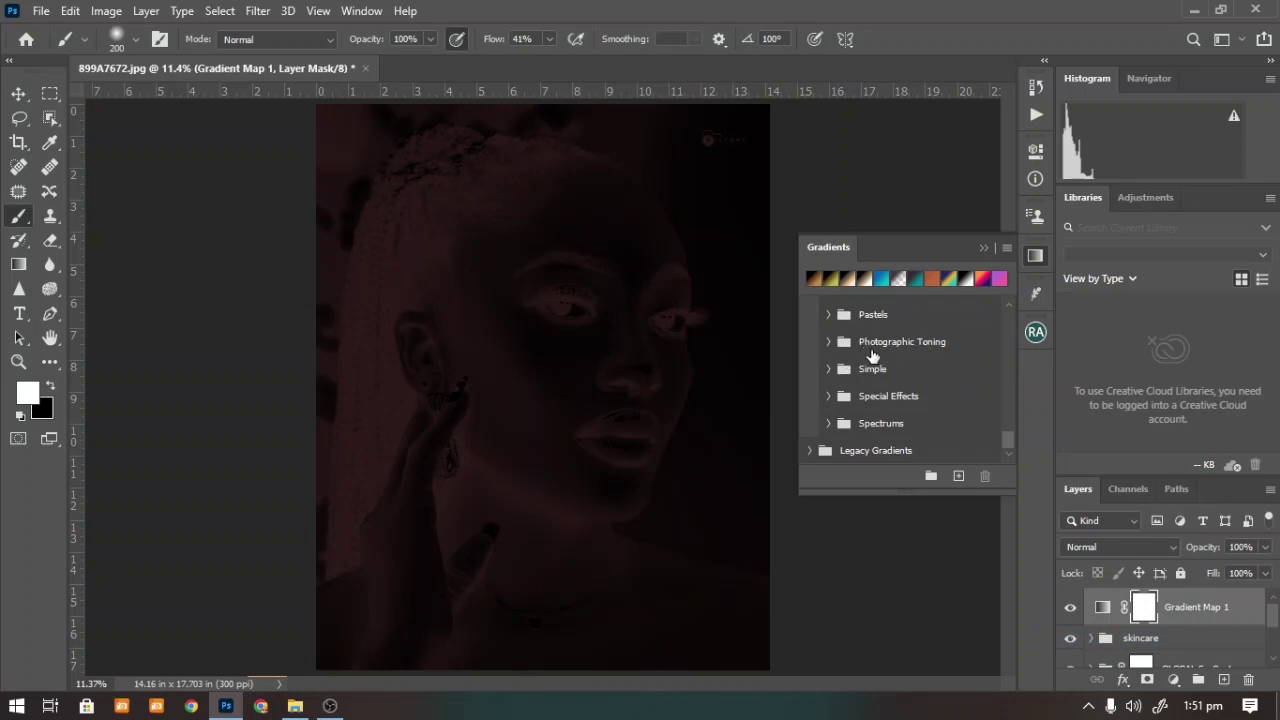
scroll(872, 355, "up", 5)
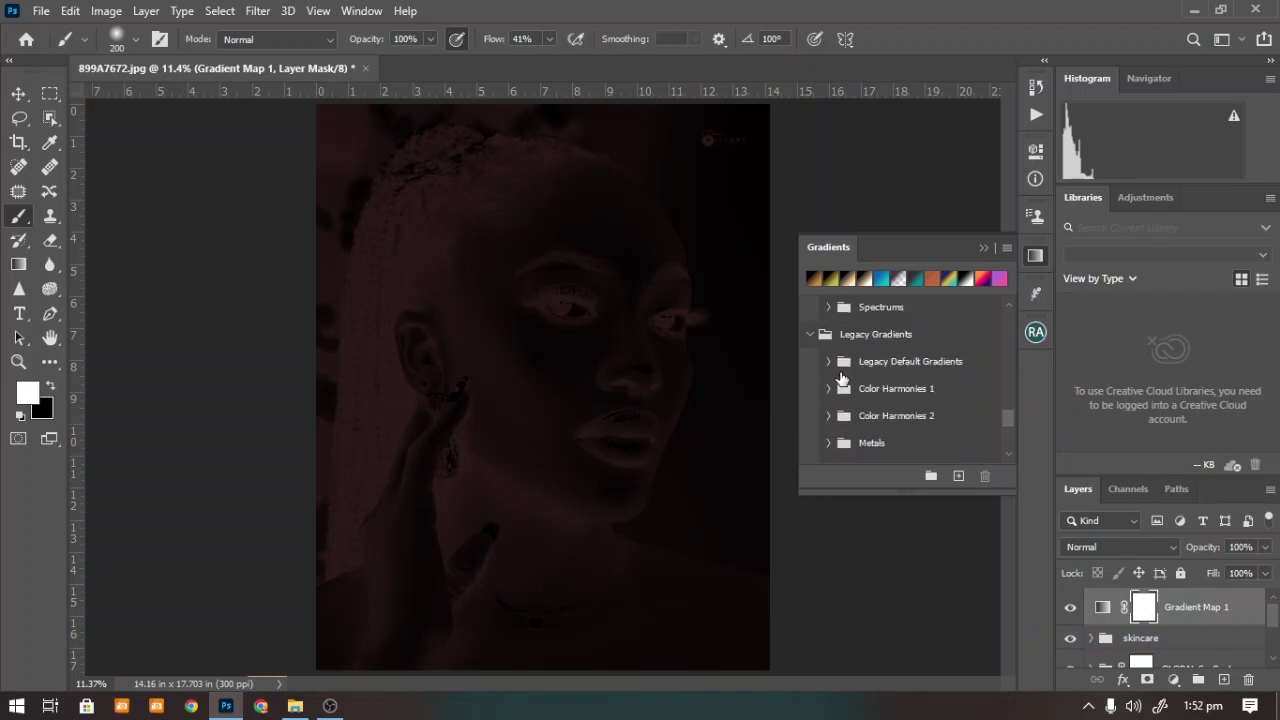
scroll(862, 448, "down", 3)
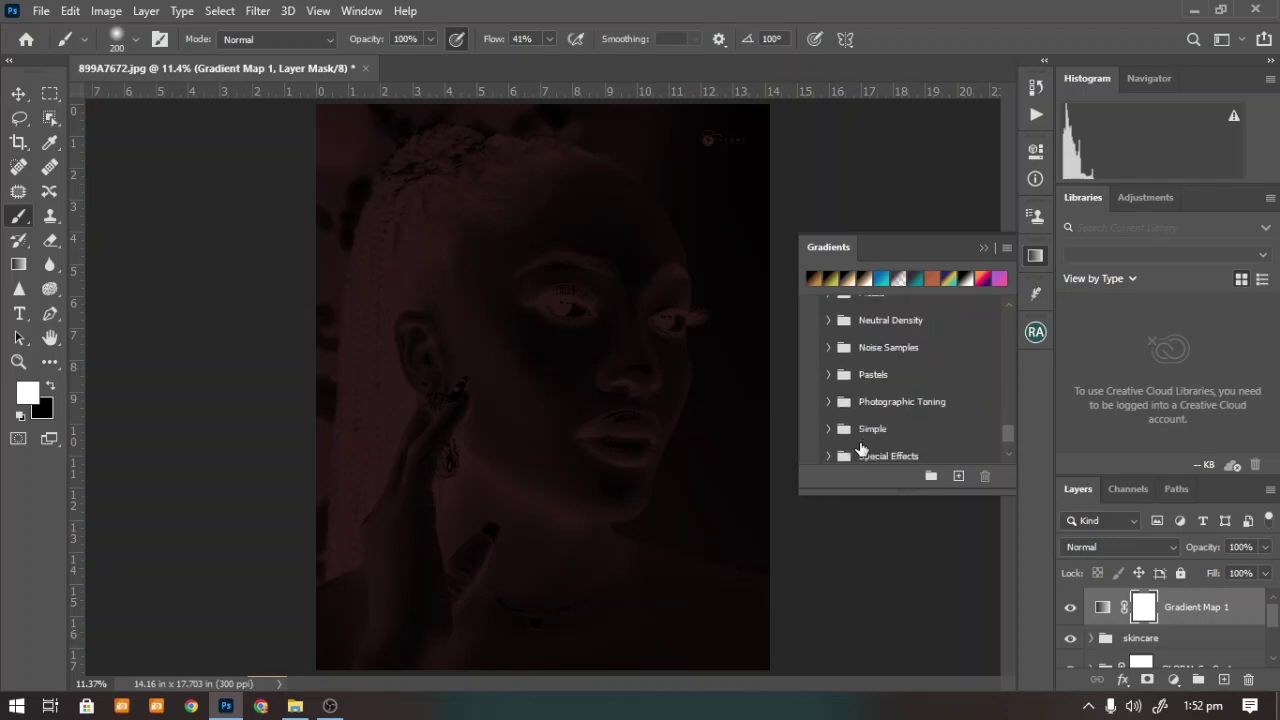
left_click(830, 402)
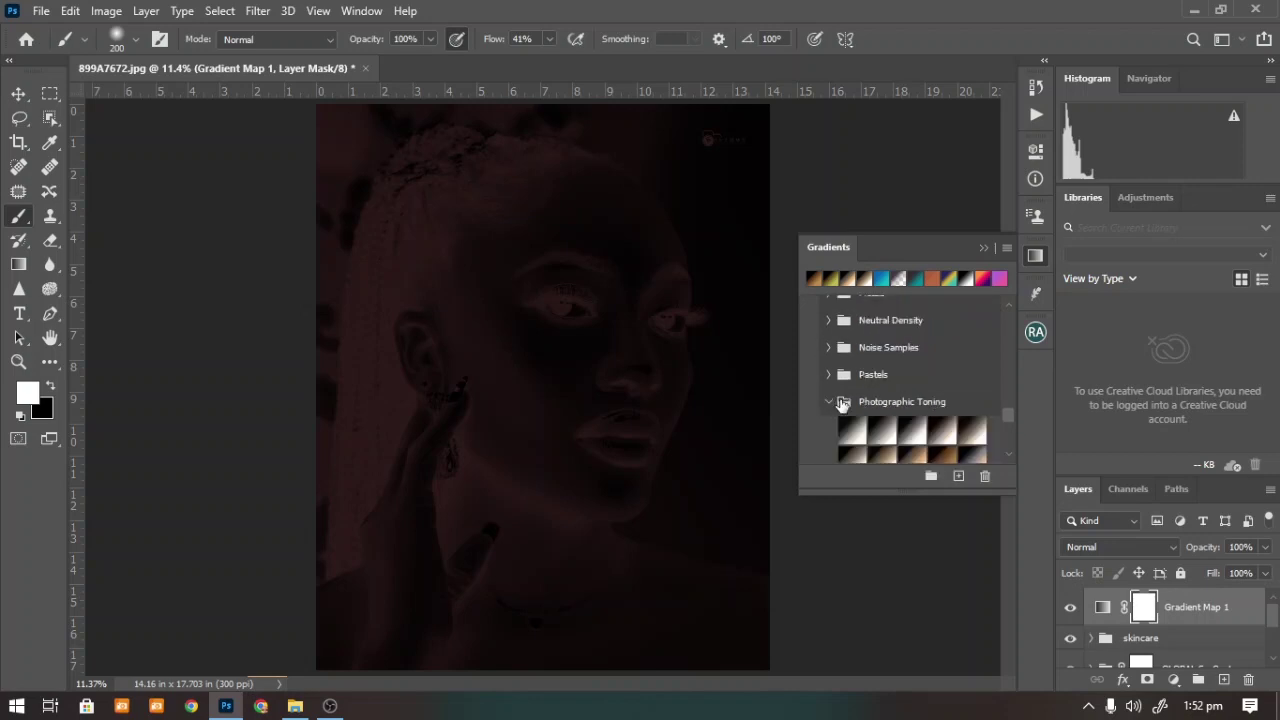
left_click(843, 403)
left_click(983, 247)
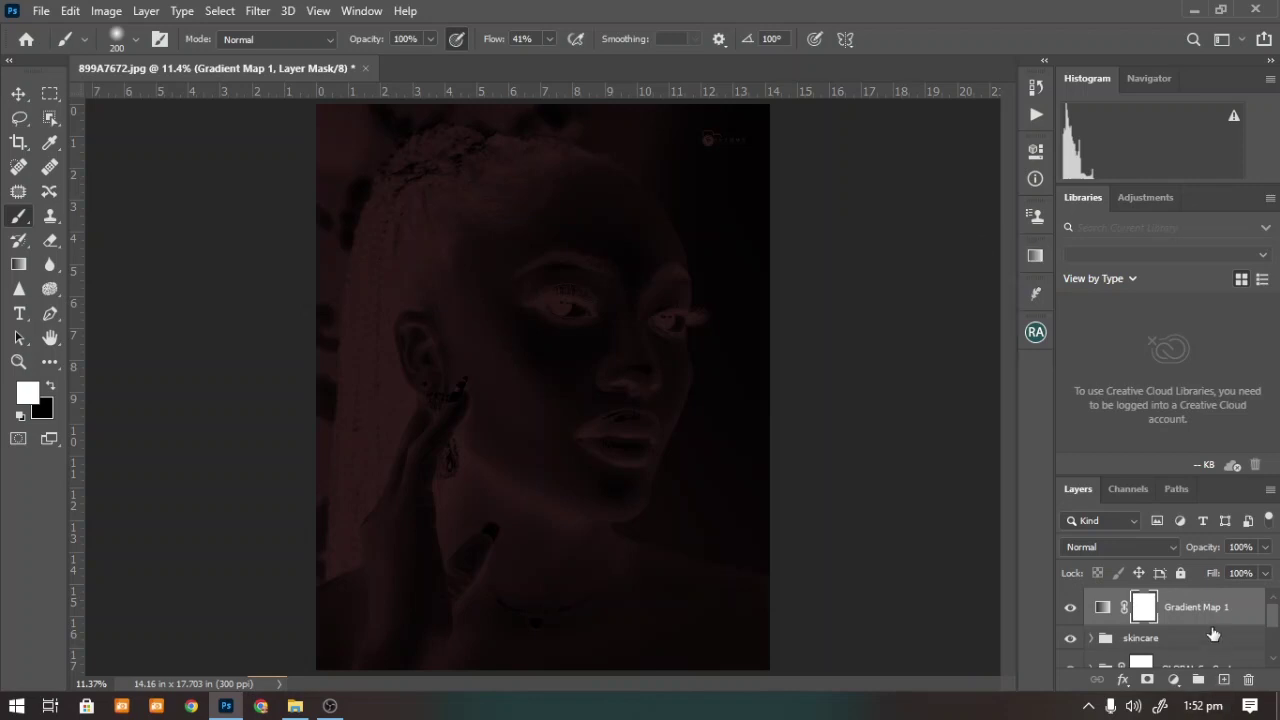
Replace the old Gradient Map 1 with a fresh Gradient Map adjustment layer.
left_click_drag(1195, 610, 1245, 680)
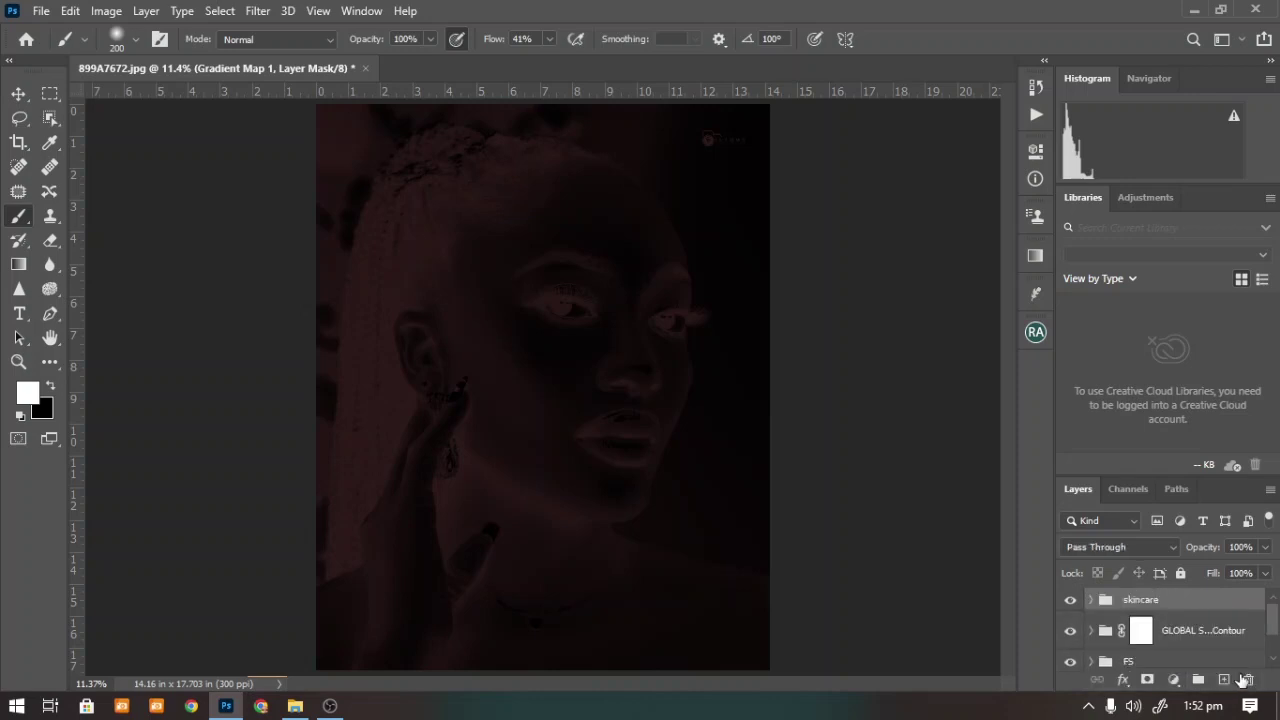
left_click(1175, 681)
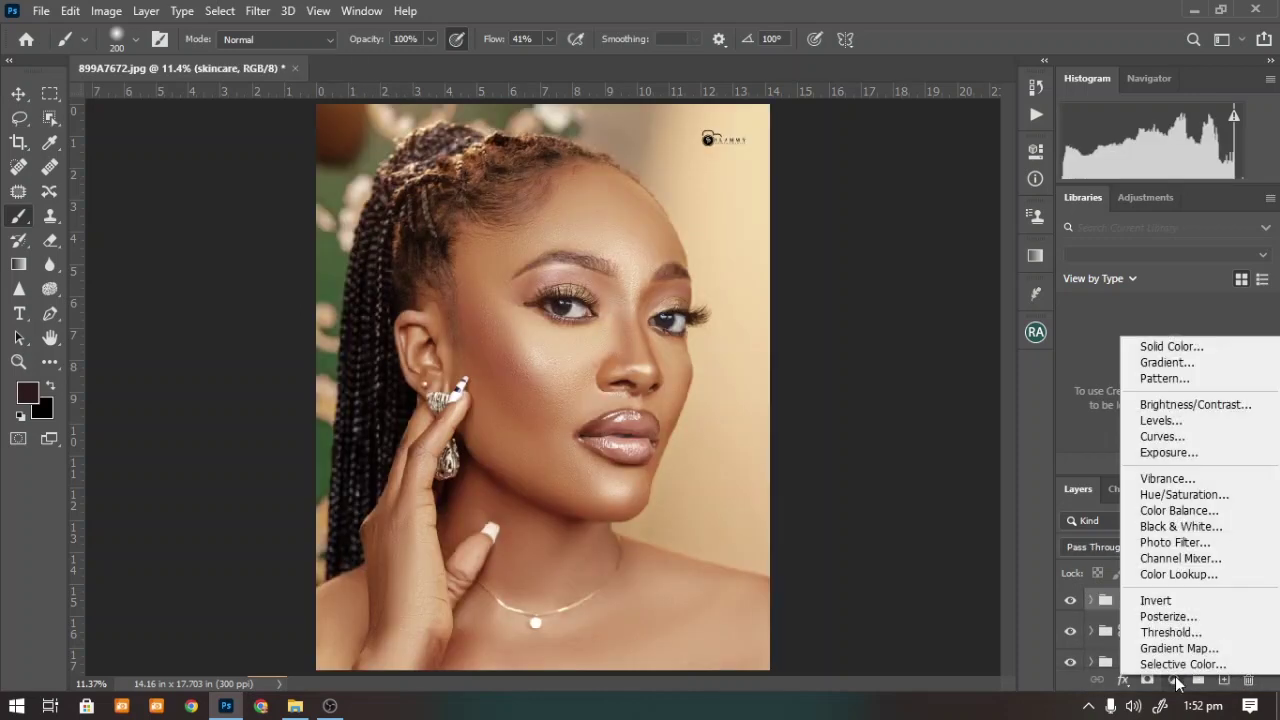
left_click(1179, 648)
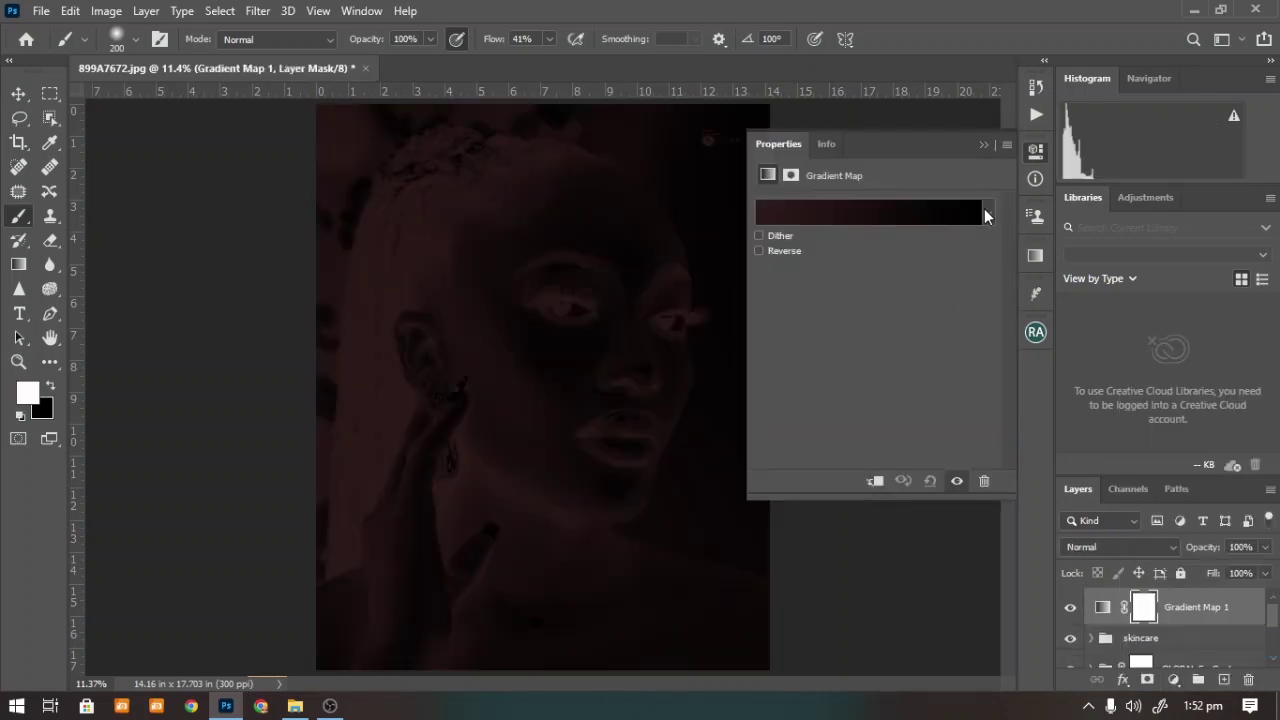
Apply the copper preset from Legacy Gradients > Photographic Toning to the gradient map.
left_click(985, 213)
left_click(775, 346)
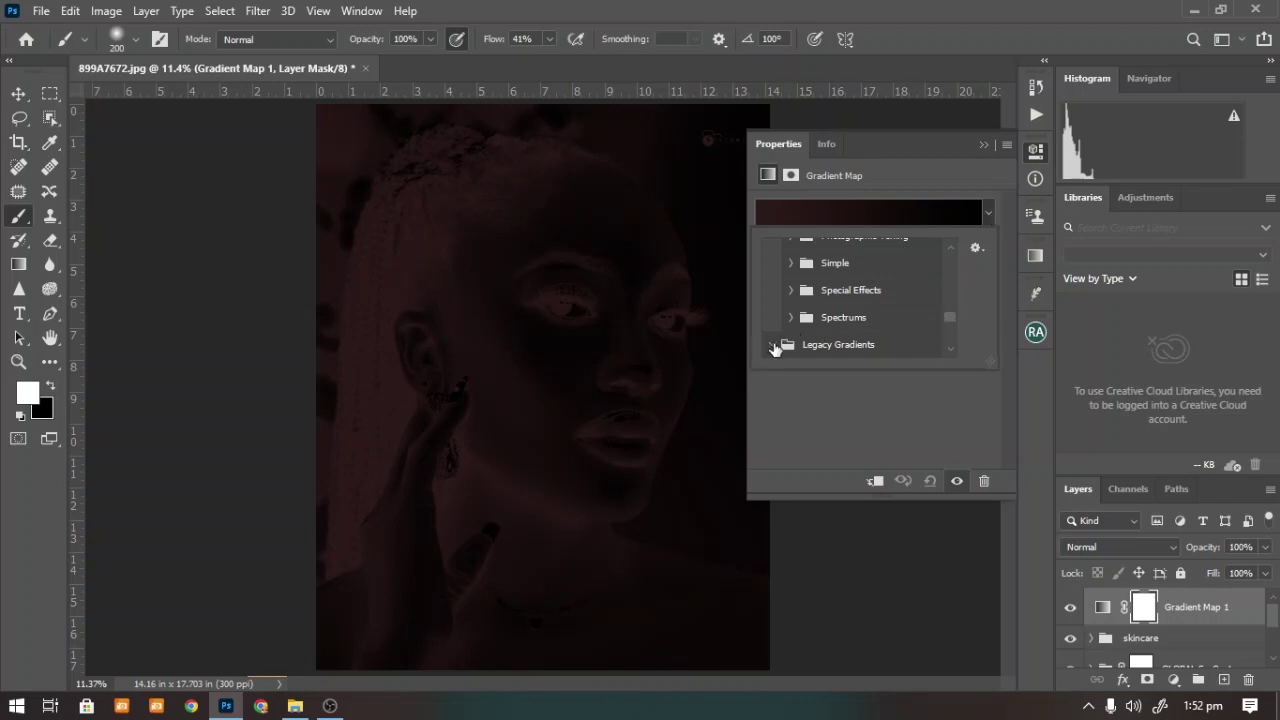
scroll(802, 324, "down", 9)
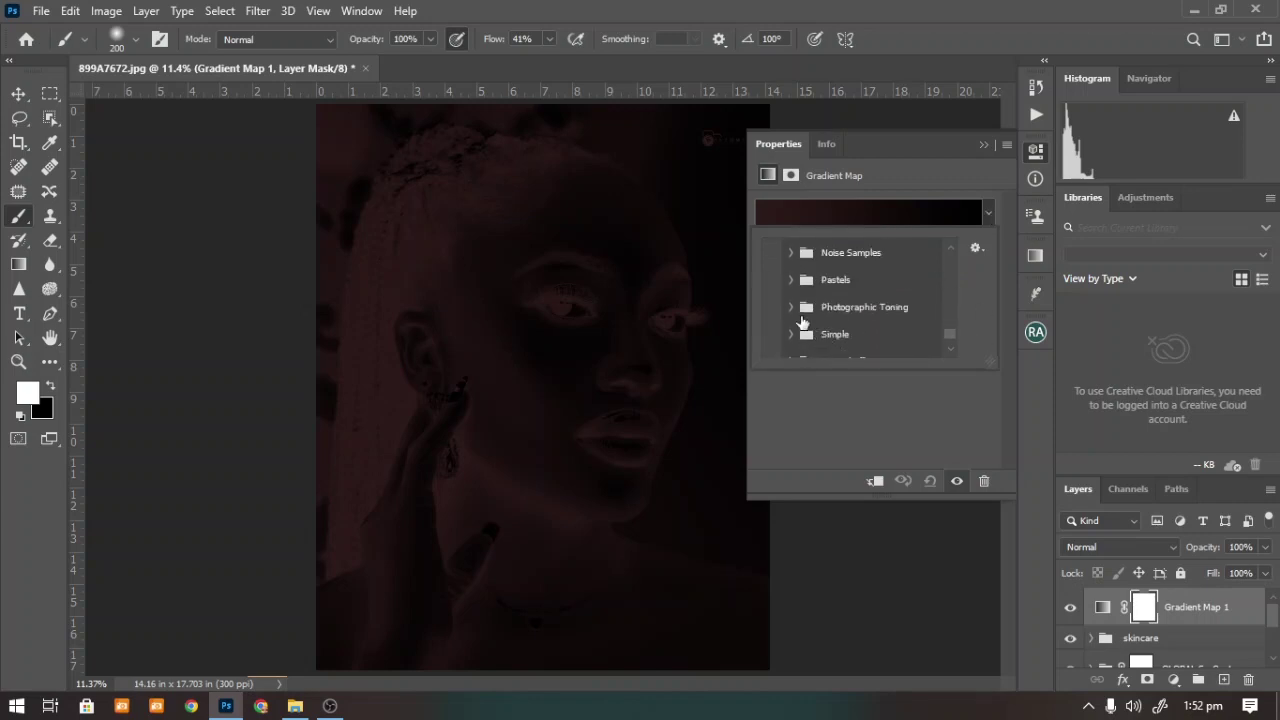
left_click(790, 308)
scroll(813, 305, "down", 3)
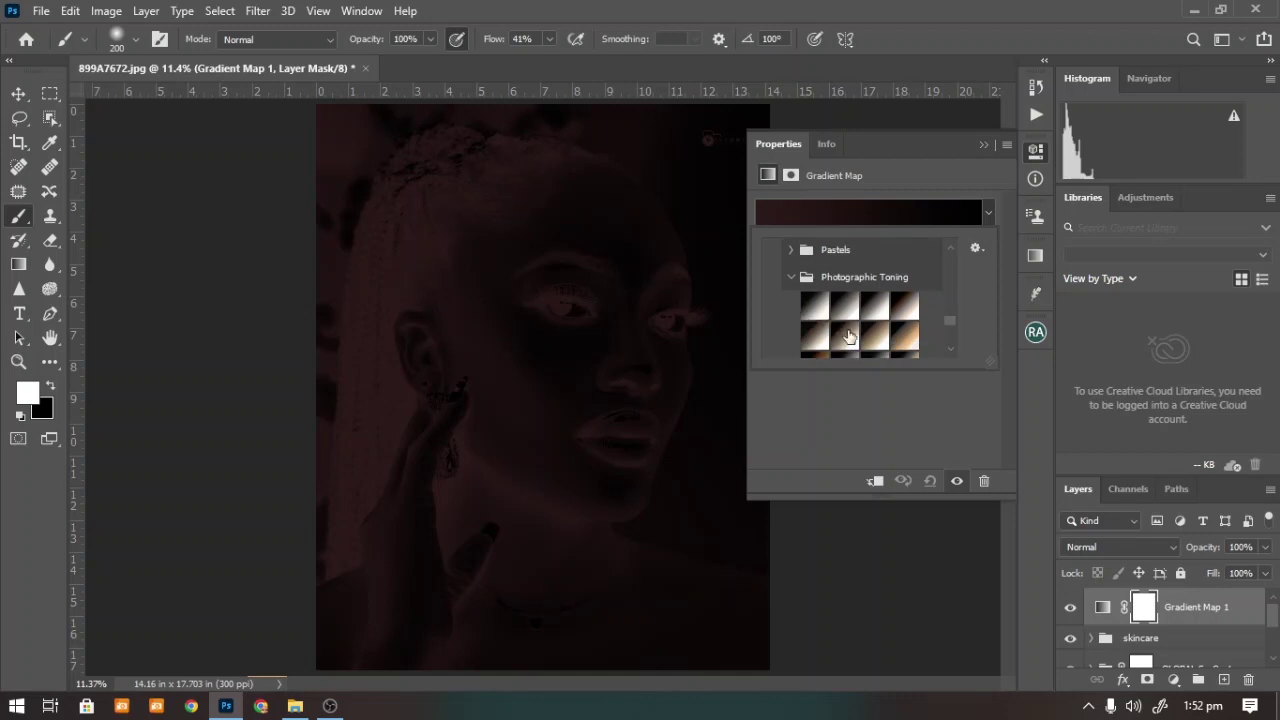
left_click(812, 337)
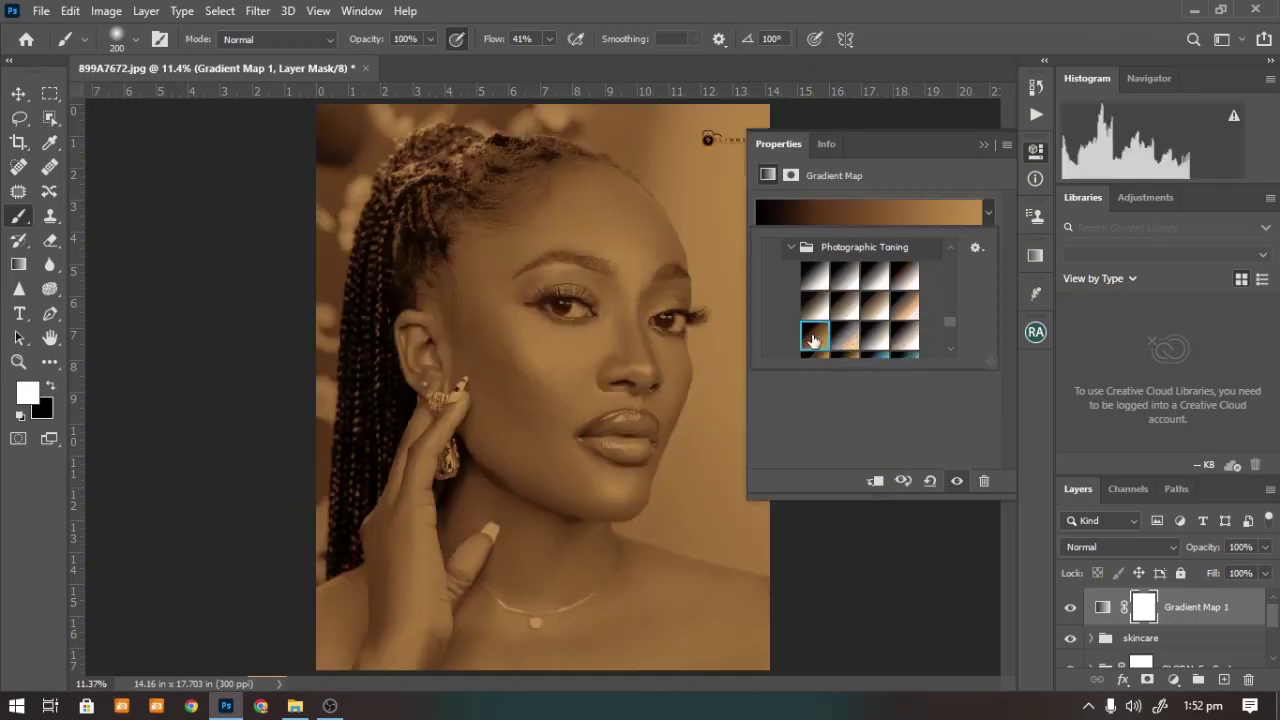
mouse_move(950, 323)
left_mouse_down()
mouse_move(950, 339)
mouse_move(950, 320)
left_mouse_up()
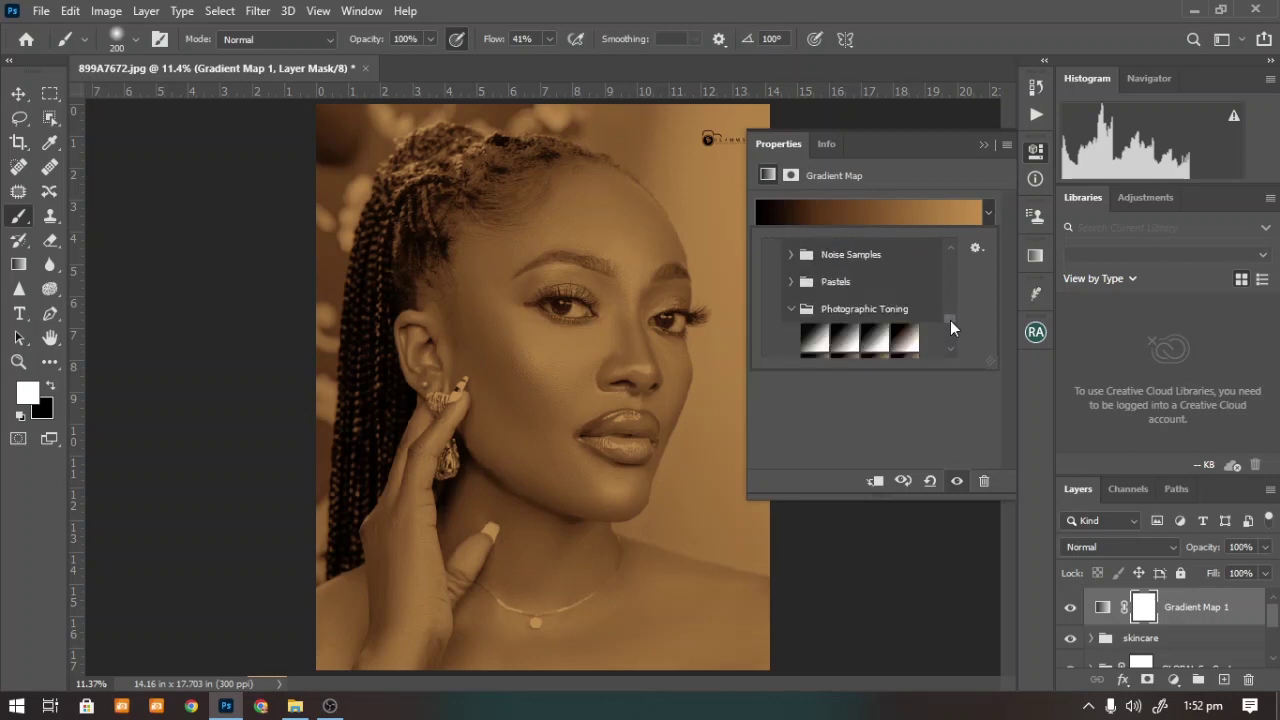
left_click(791, 308)
scroll(947, 246, "up", 1)
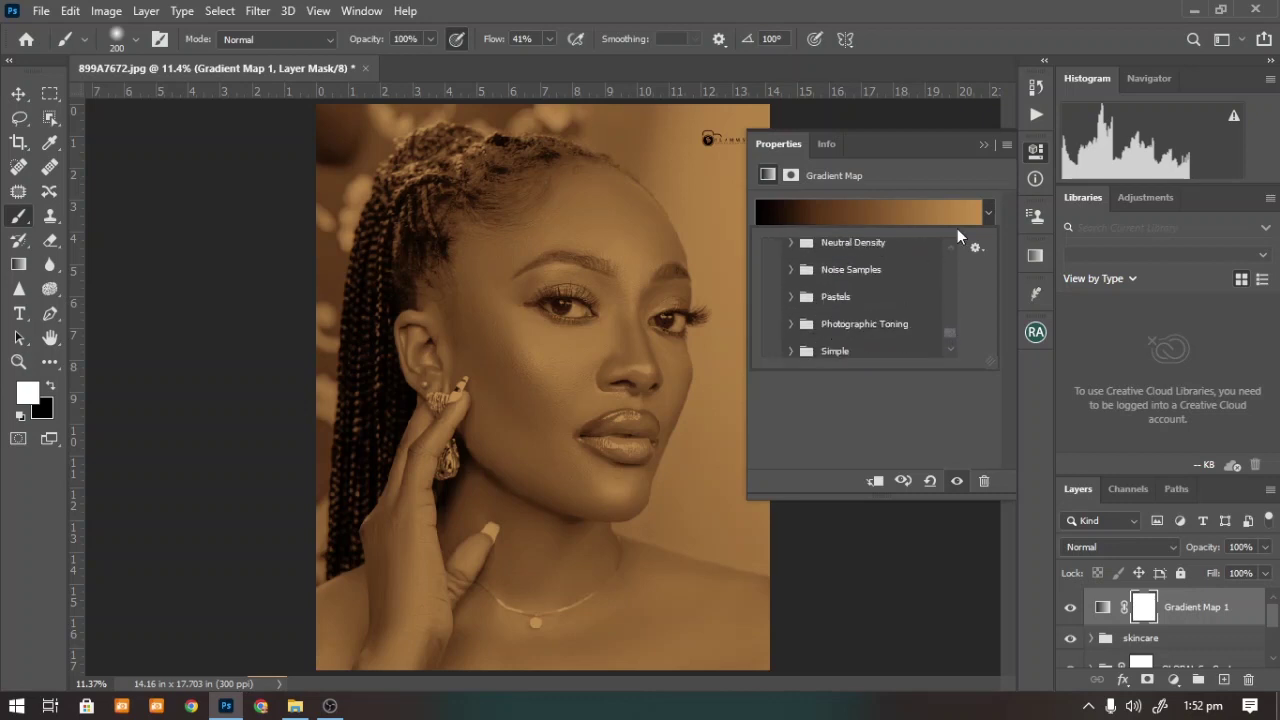
left_click(985, 148)
Set Gradient Map 1 to Soft Light and lower its opacity to 59%.
left_click(1124, 551)
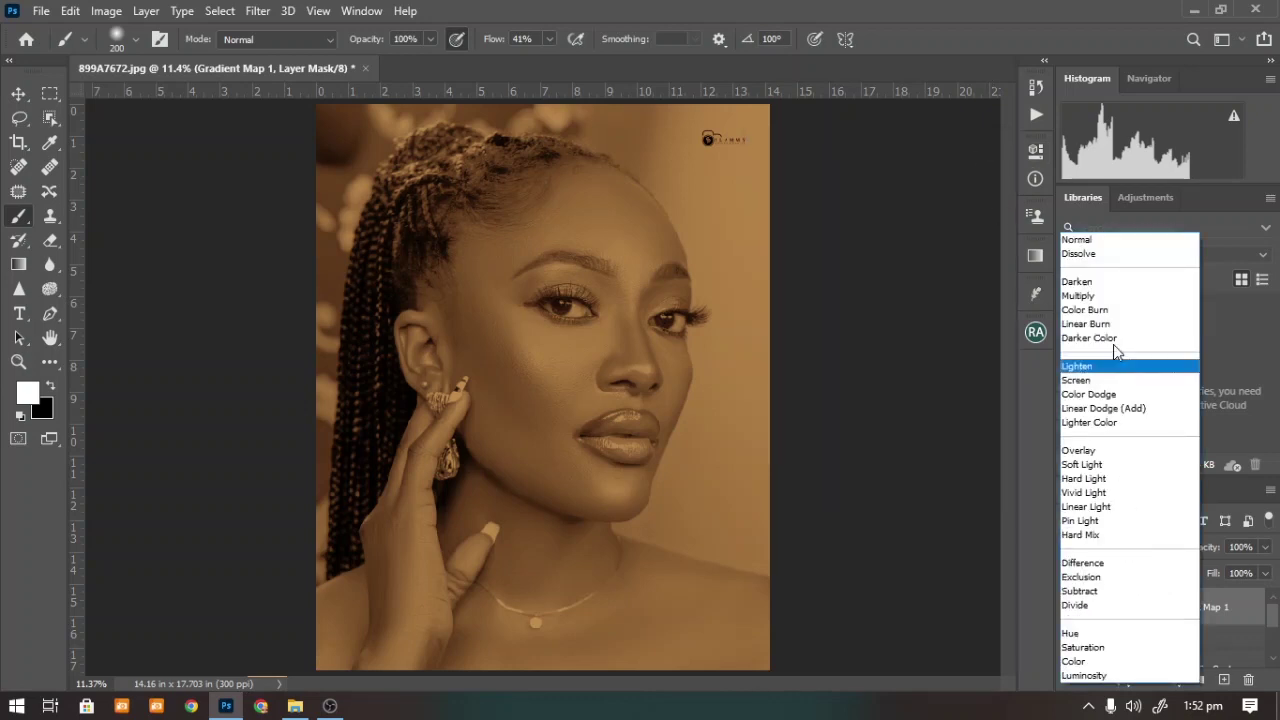
left_click(1096, 464)
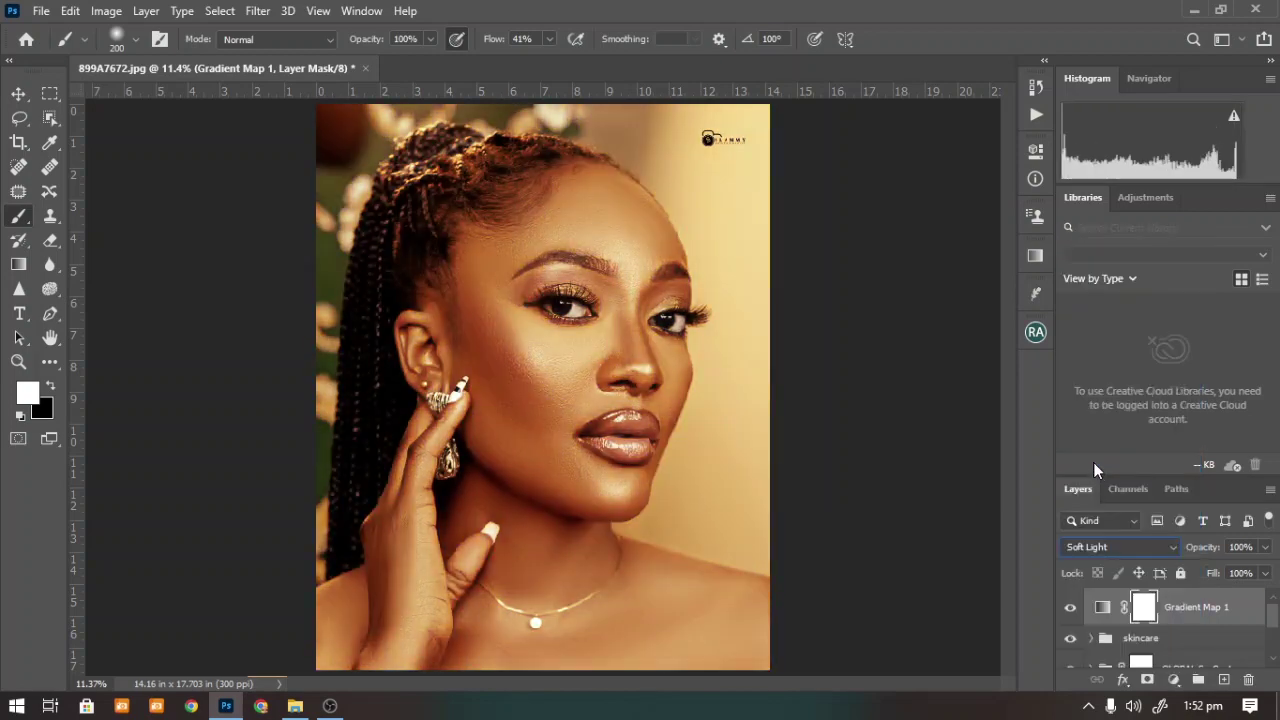
left_click(1070, 608)
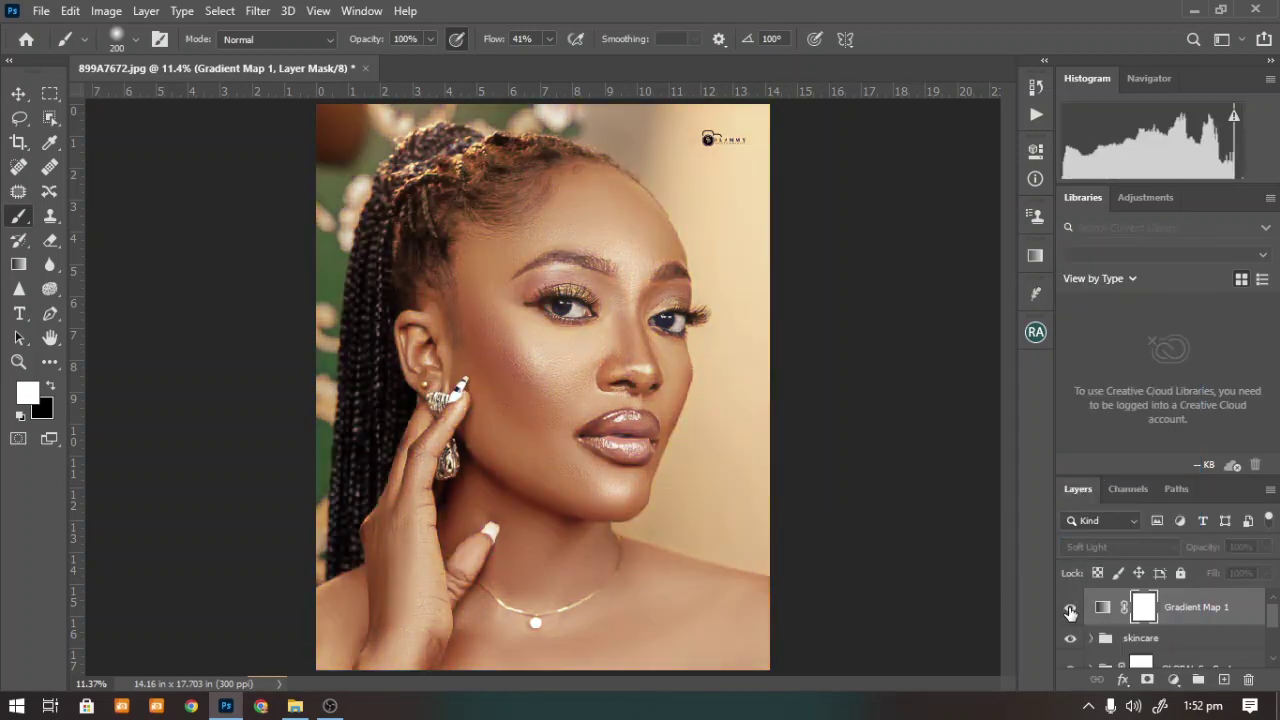
left_click(1070, 608)
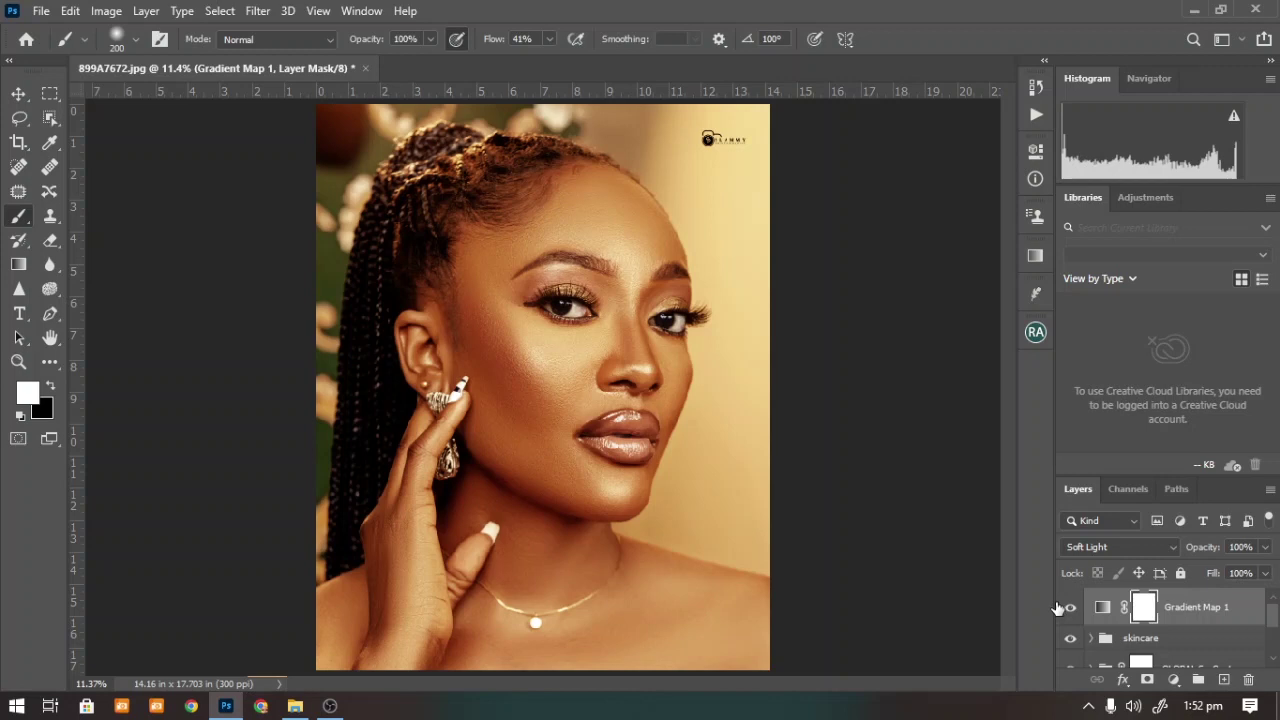
mouse_move(1206, 553)
left_mouse_down()
mouse_move(1181, 553)
mouse_move(1208, 553)
left_mouse_up()
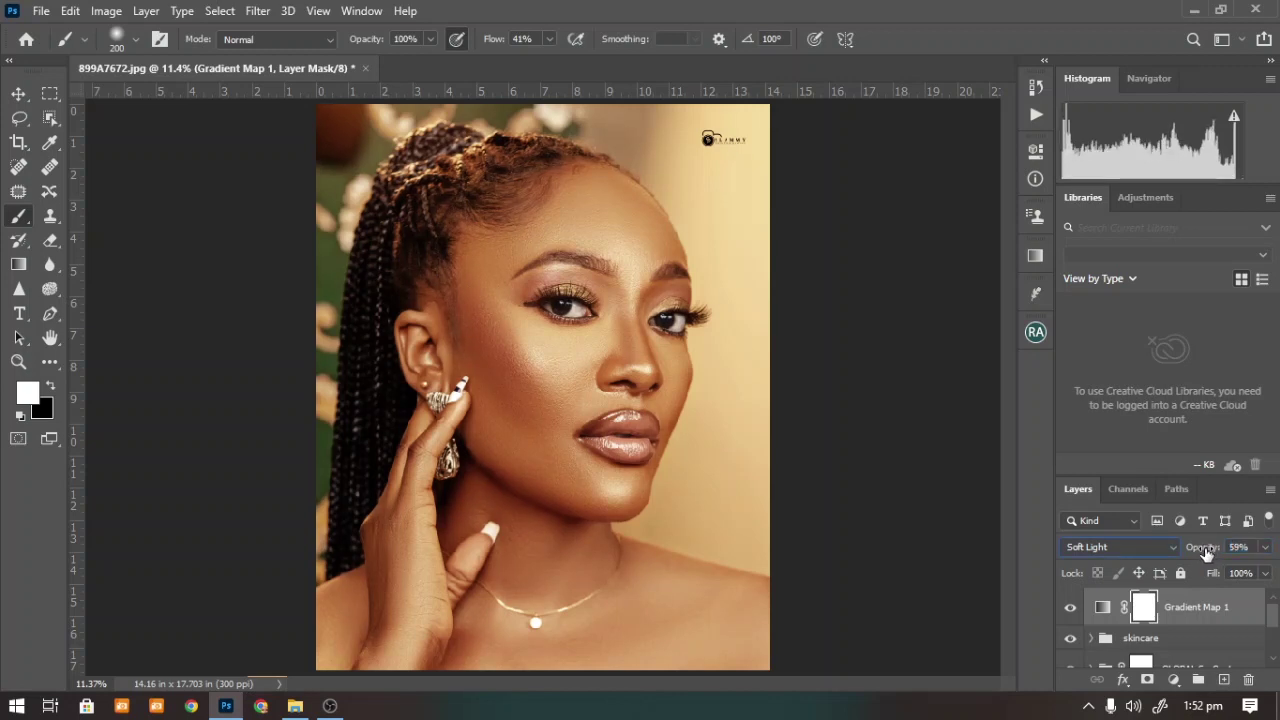
key("ctrl+2")
Split Gradient Map 1's Underlying Layer black Blend If slider to 33/128 and confirm.
double_click(1249, 622)
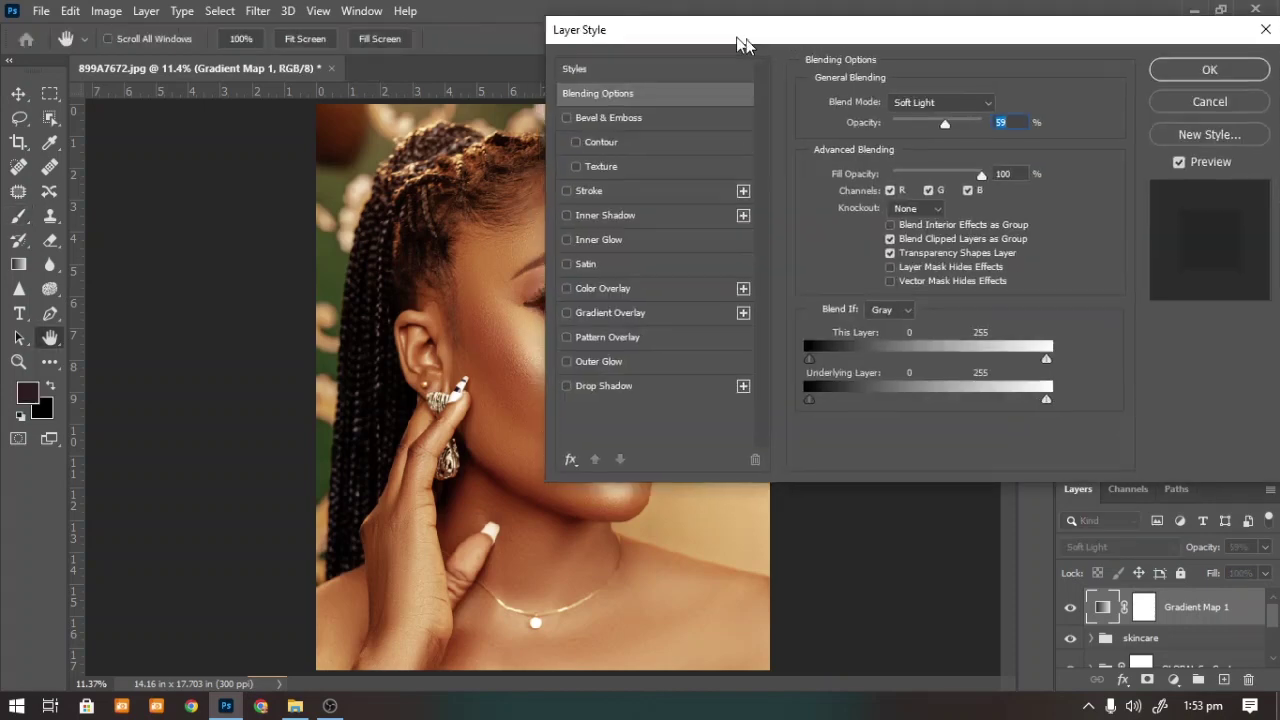
left_click_drag(746, 39, 891, 26)
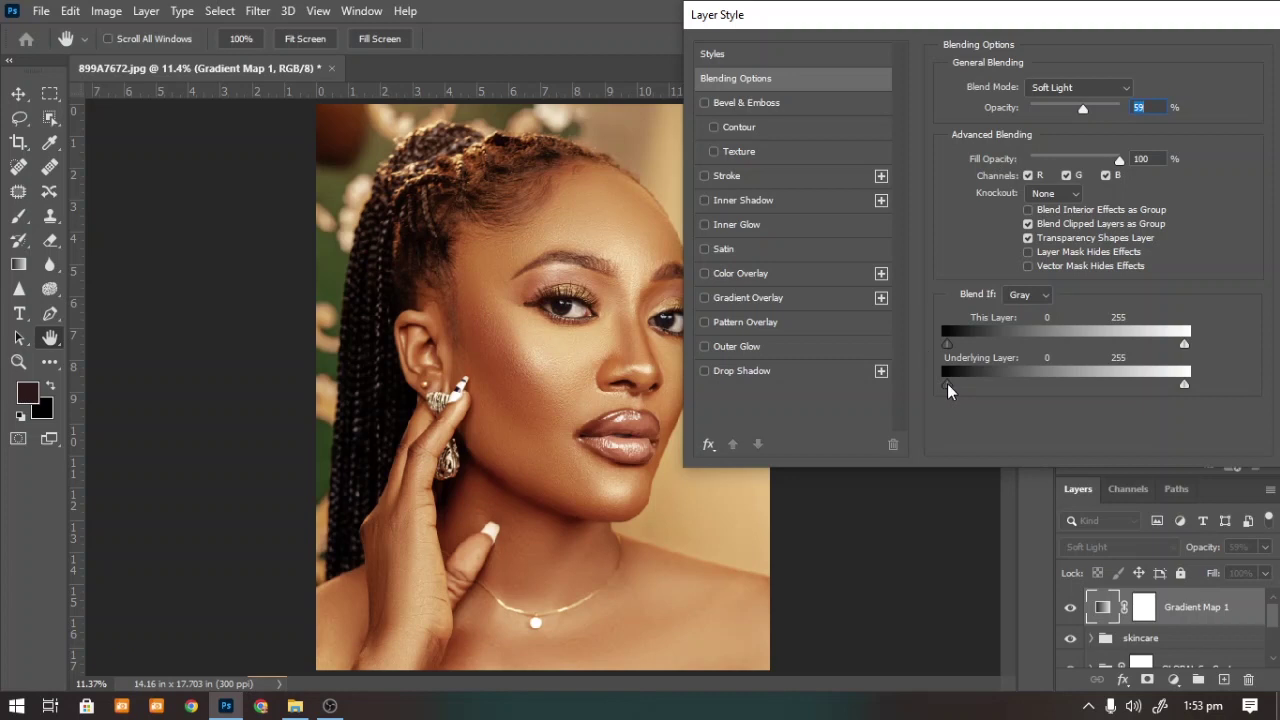
left_click_drag(945, 384, 1029, 404)
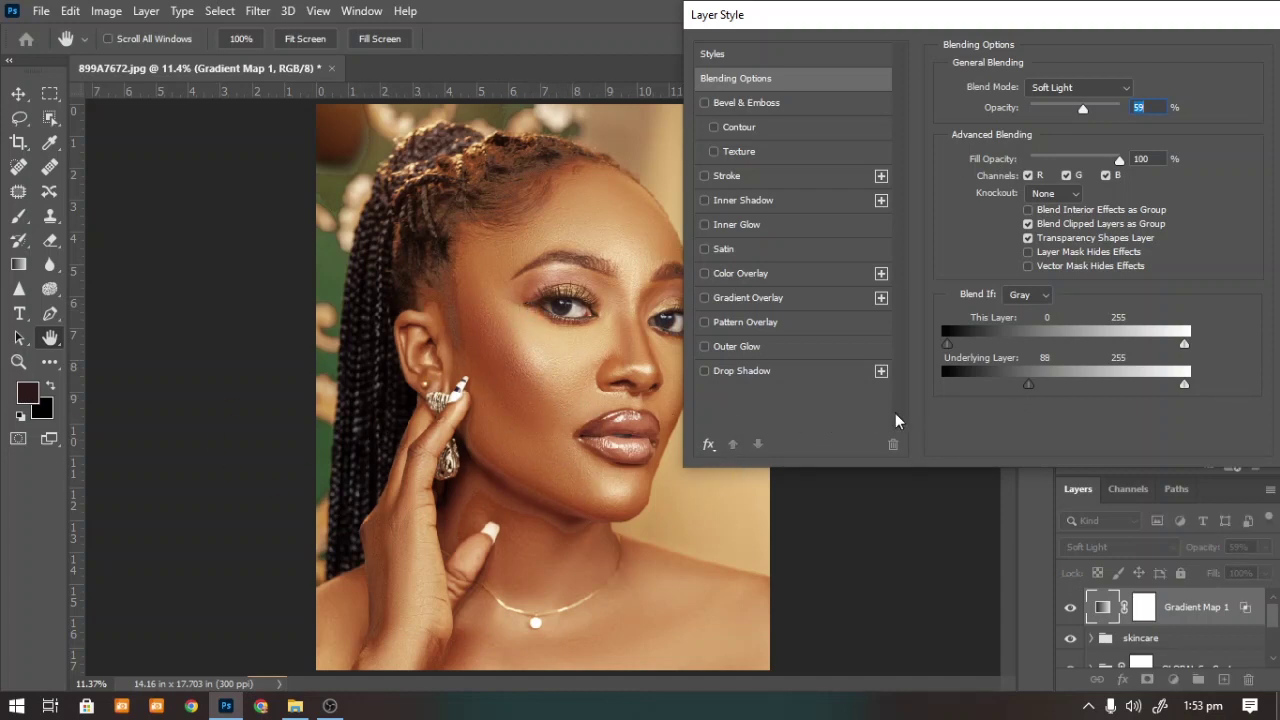
left_click_drag(1029, 386, 1053, 398)
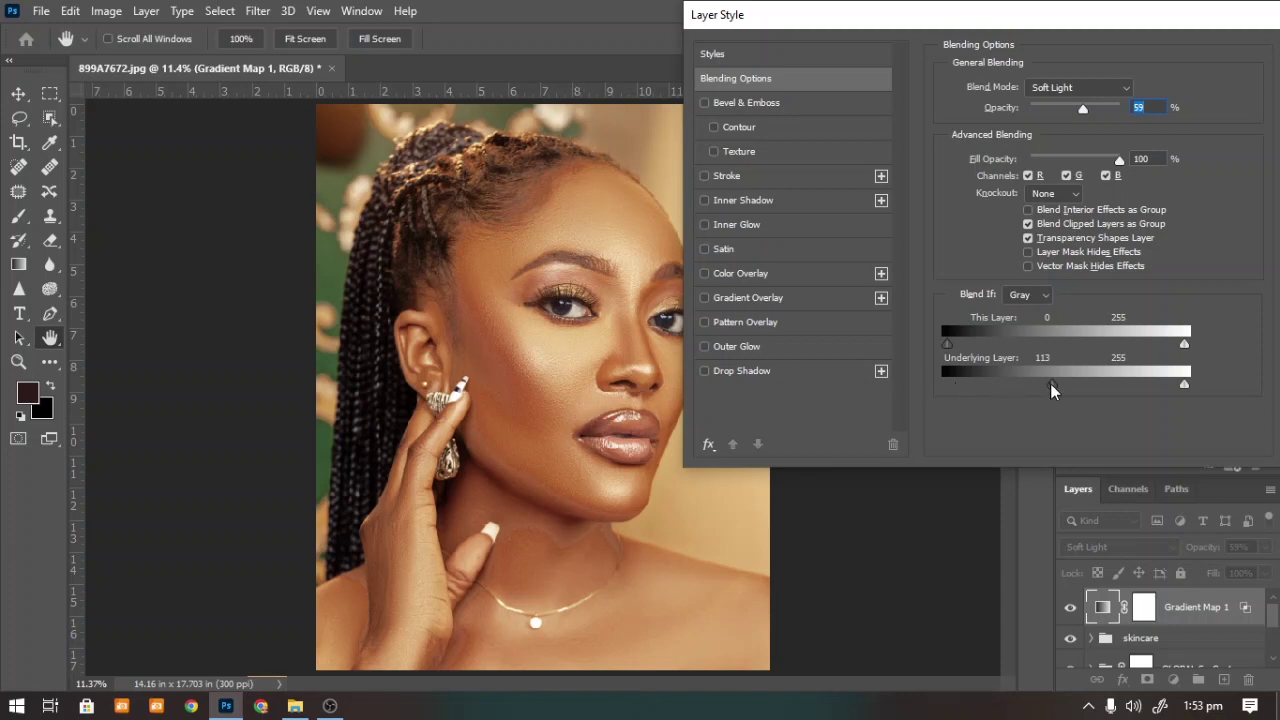
left_click_drag(1052, 390, 1049, 391)
left_click_drag(1049, 391, 952, 393)
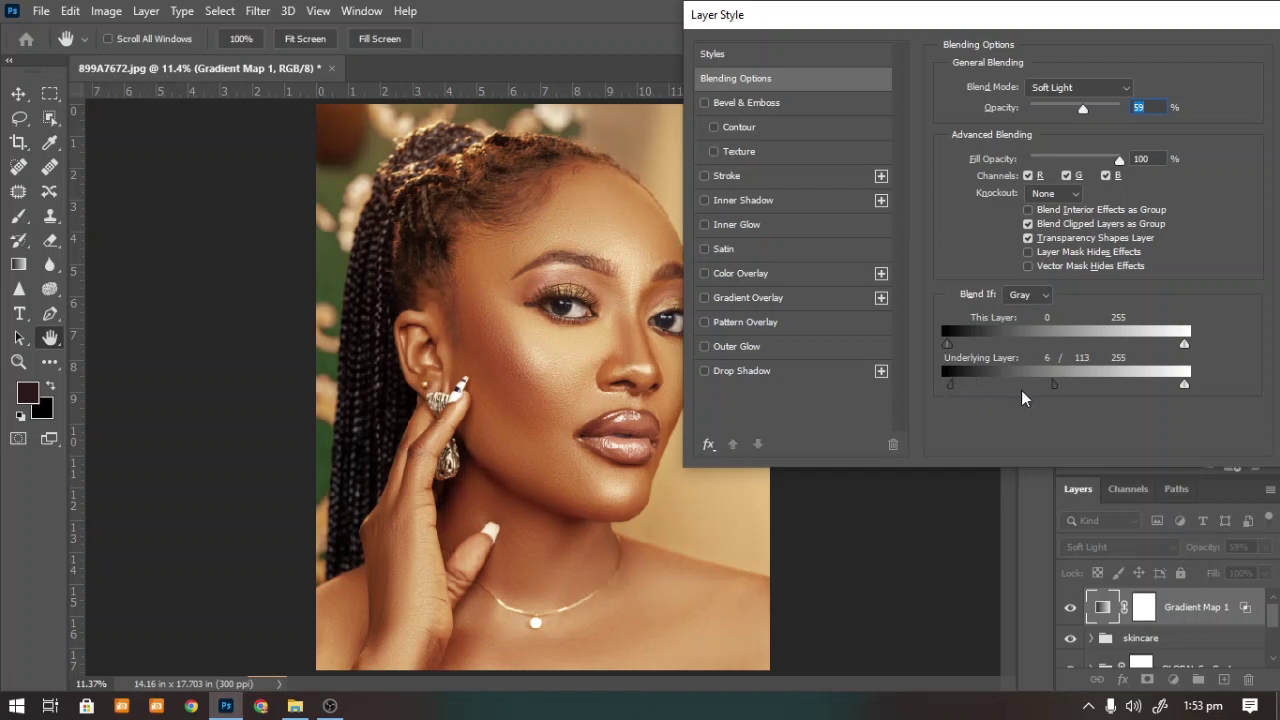
left_click_drag(1054, 391, 1068, 393)
left_click_drag(952, 393, 980, 388)
left_click_drag(1232, 27, 1065, 112)
left_click(1179, 140)
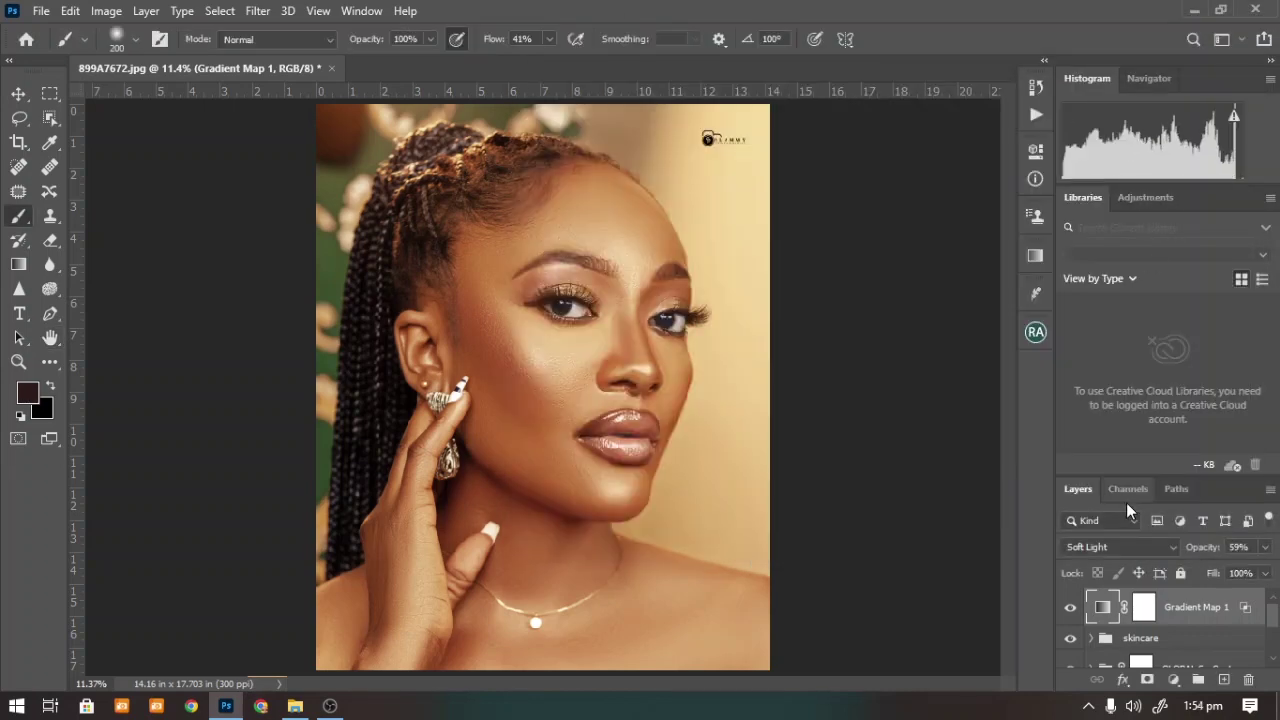
Add a Color Balance layer with Shadows at Cyan–Red -3, Magenta–Green -1, Yellow–Blue +9.
left_click(1174, 680)
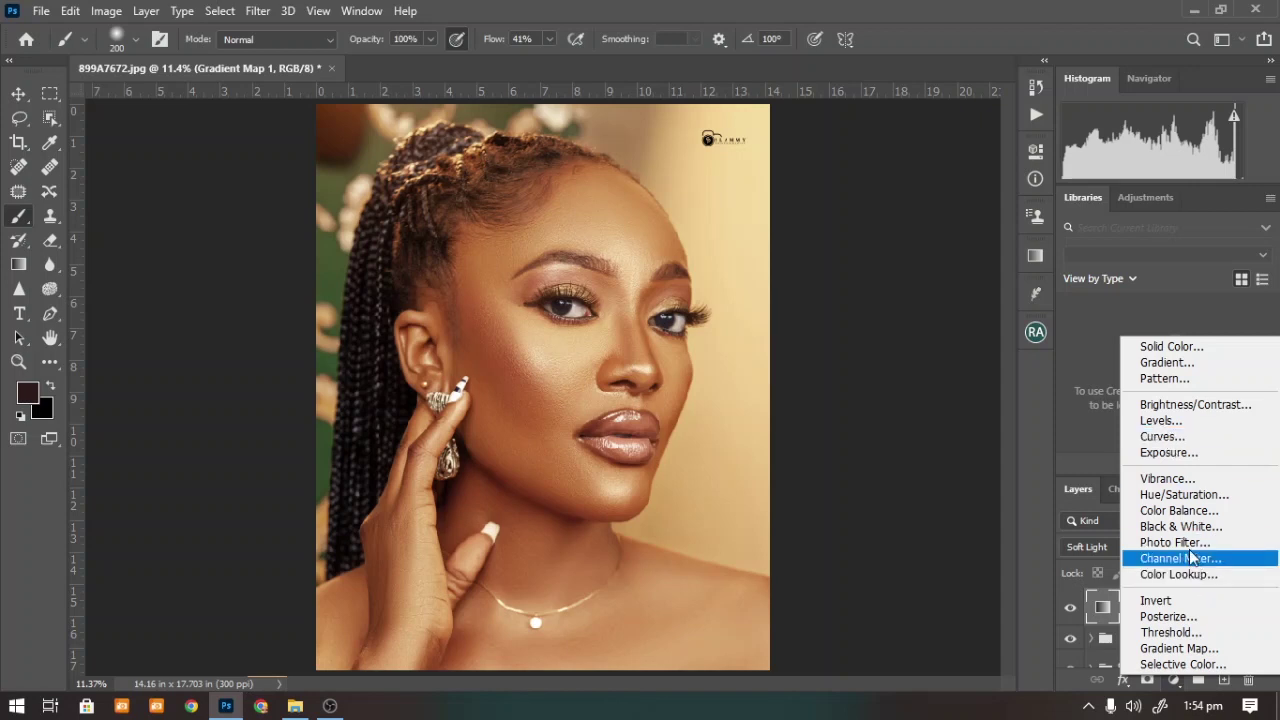
left_click(1180, 511)
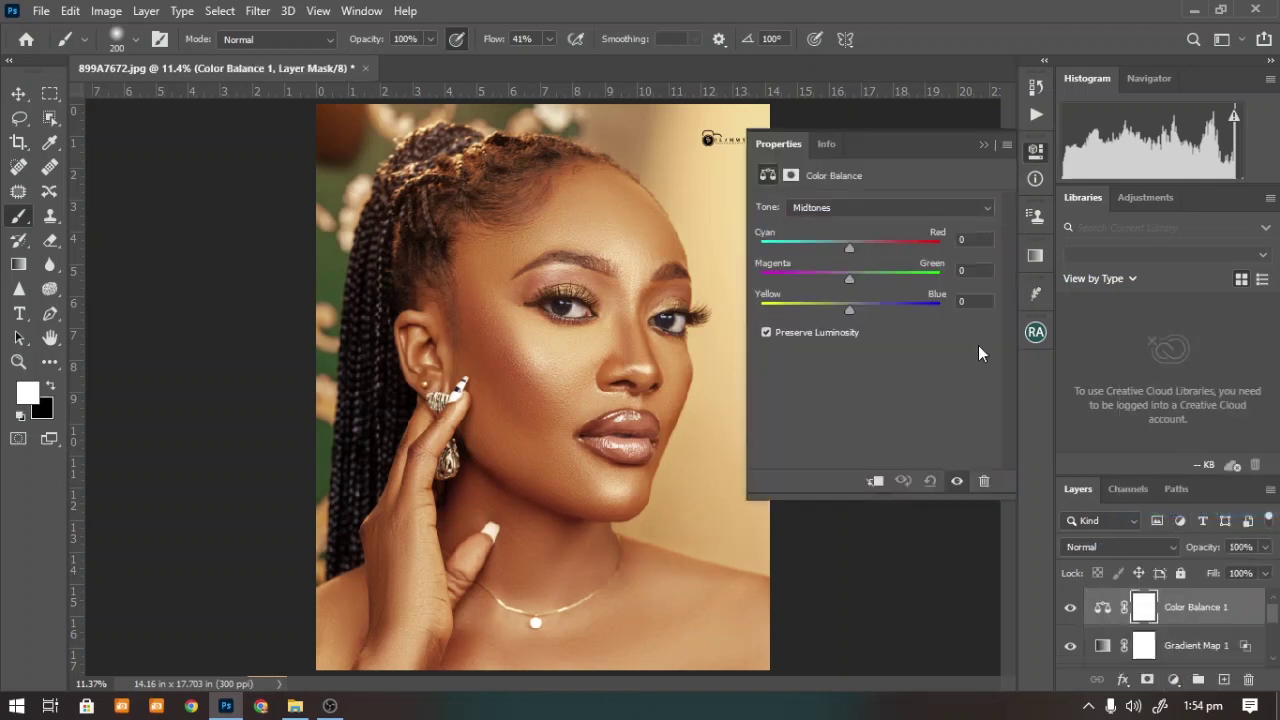
left_click(885, 209)
left_click(878, 220)
left_click_drag(851, 310, 847, 246)
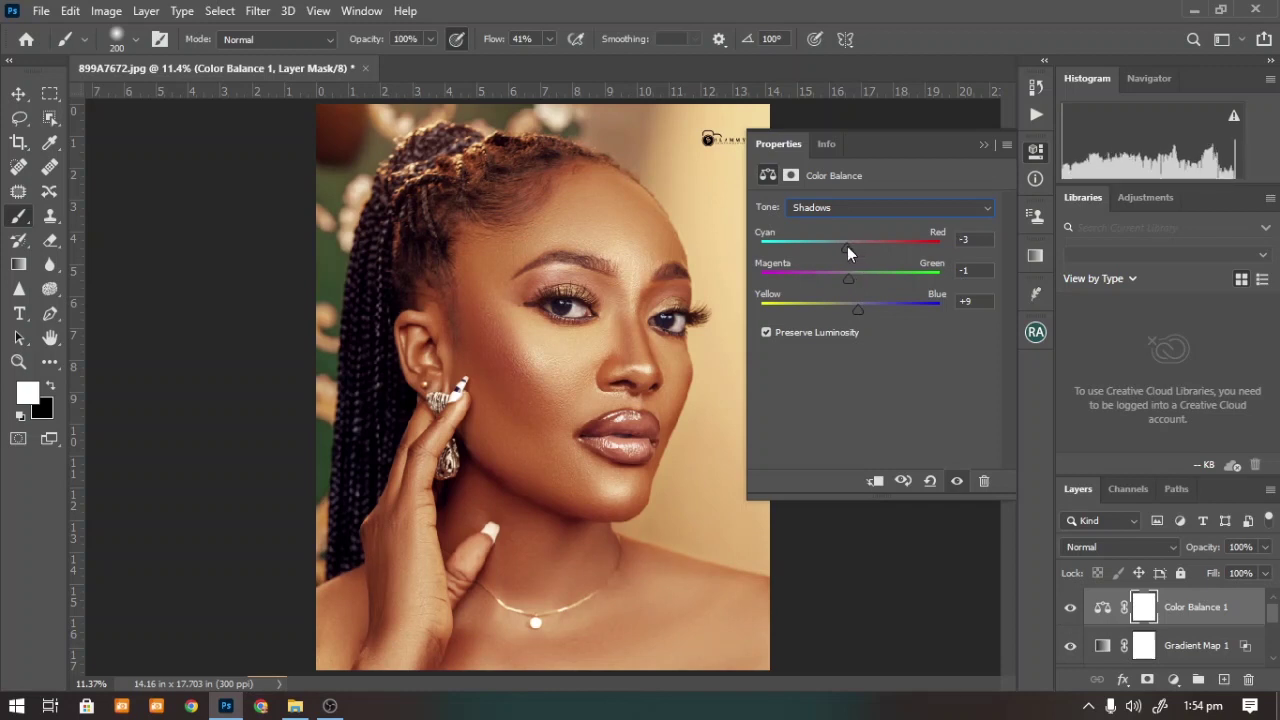
left_click(984, 145)
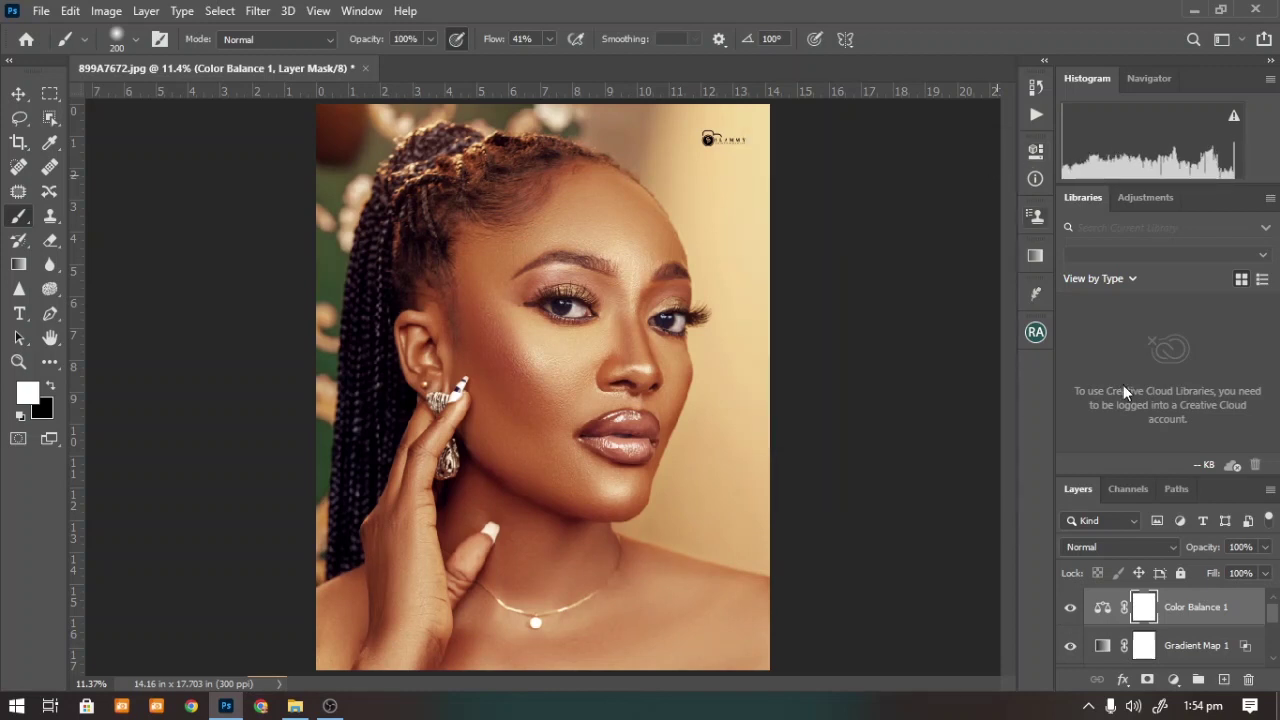
Split Color Balance 1's Underlying Layer Blend If slider to 46/106 and apply it.
double_click(1247, 613)
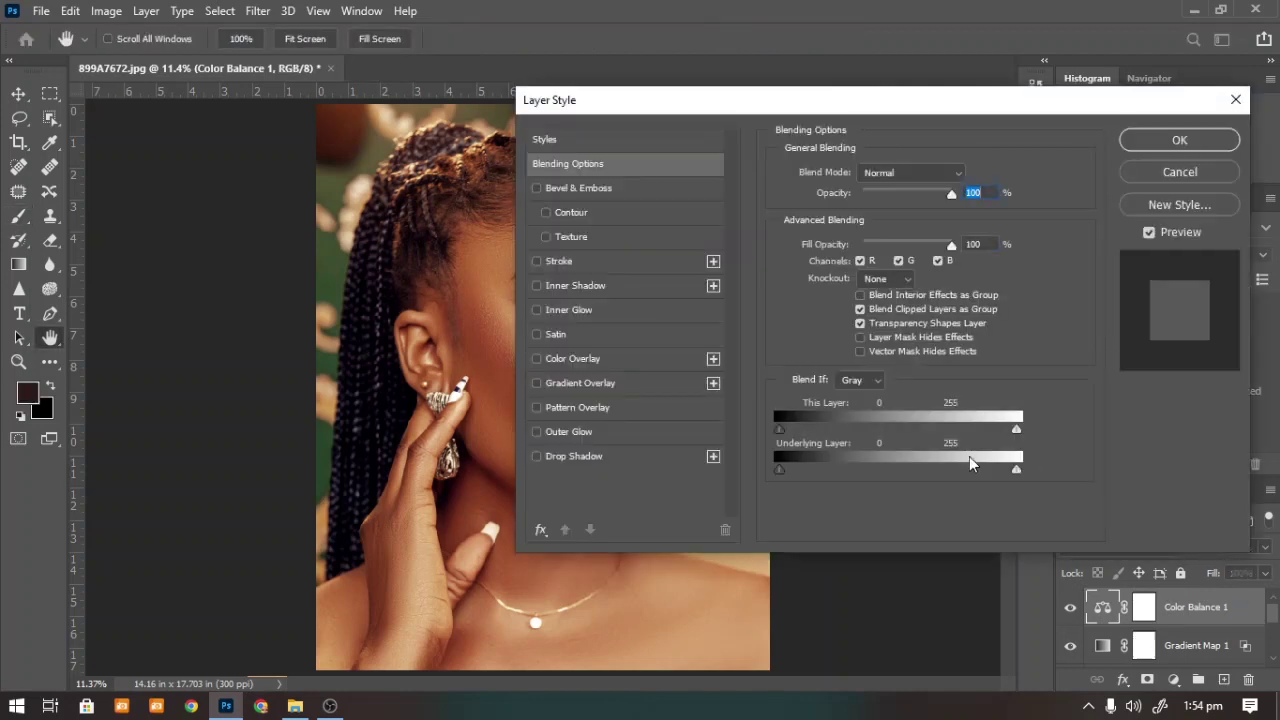
left_click_drag(859, 102, 1055, 84)
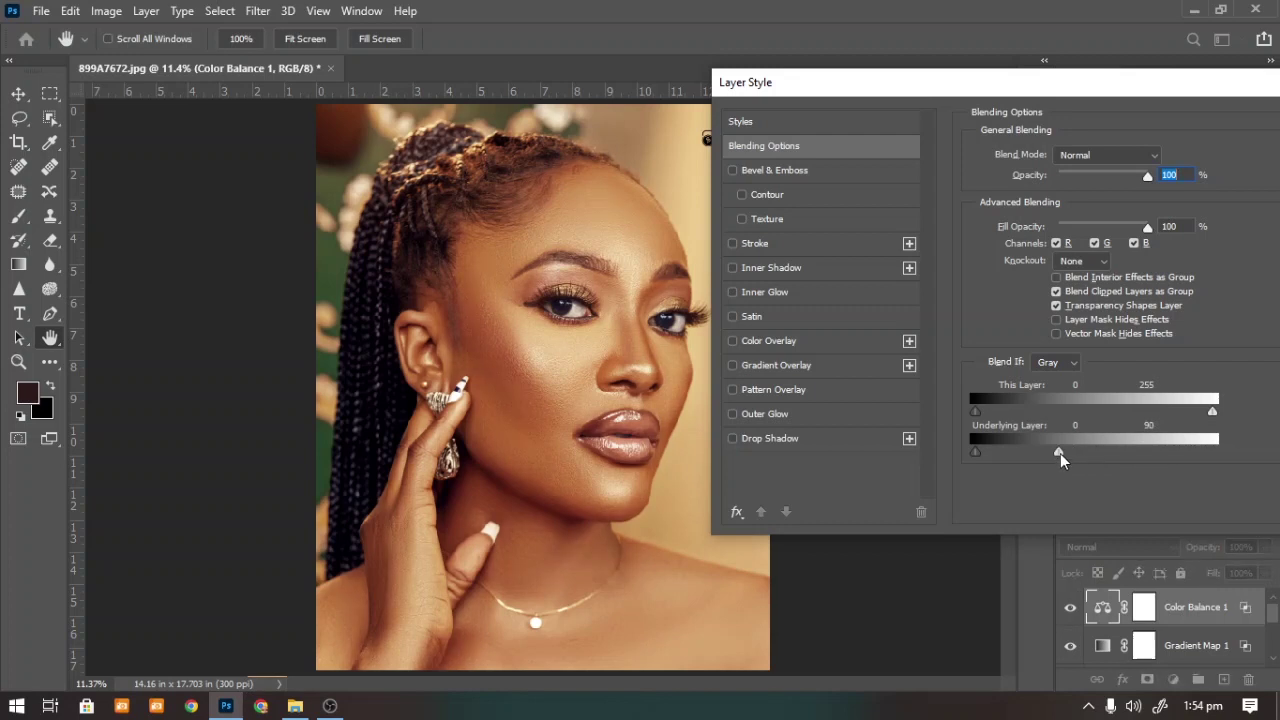
left_click_drag(1062, 452, 1079, 452)
left_click_drag(1055, 453, 1021, 456)
left_click_drag(1059, 80, 828, 109)
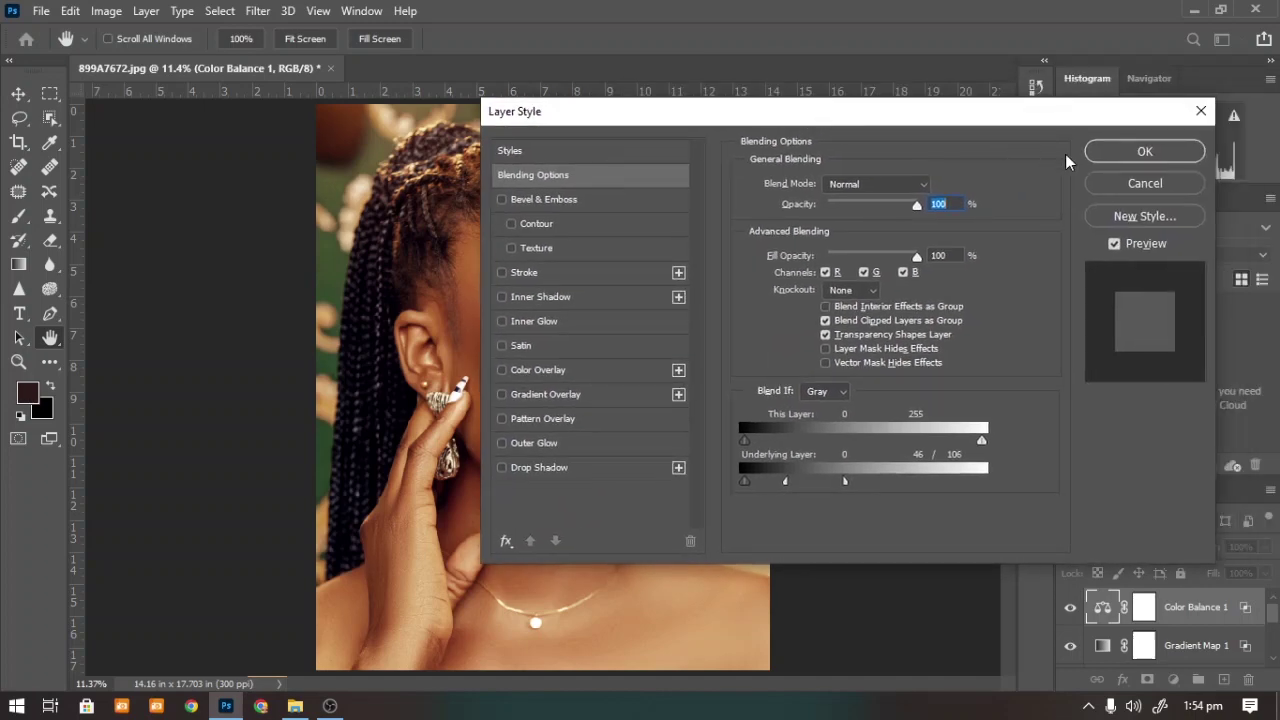
left_click(1110, 154)
Select Color Balance 1 and Gradient Map 1 together and drop them into a new Group 1.
key("b")
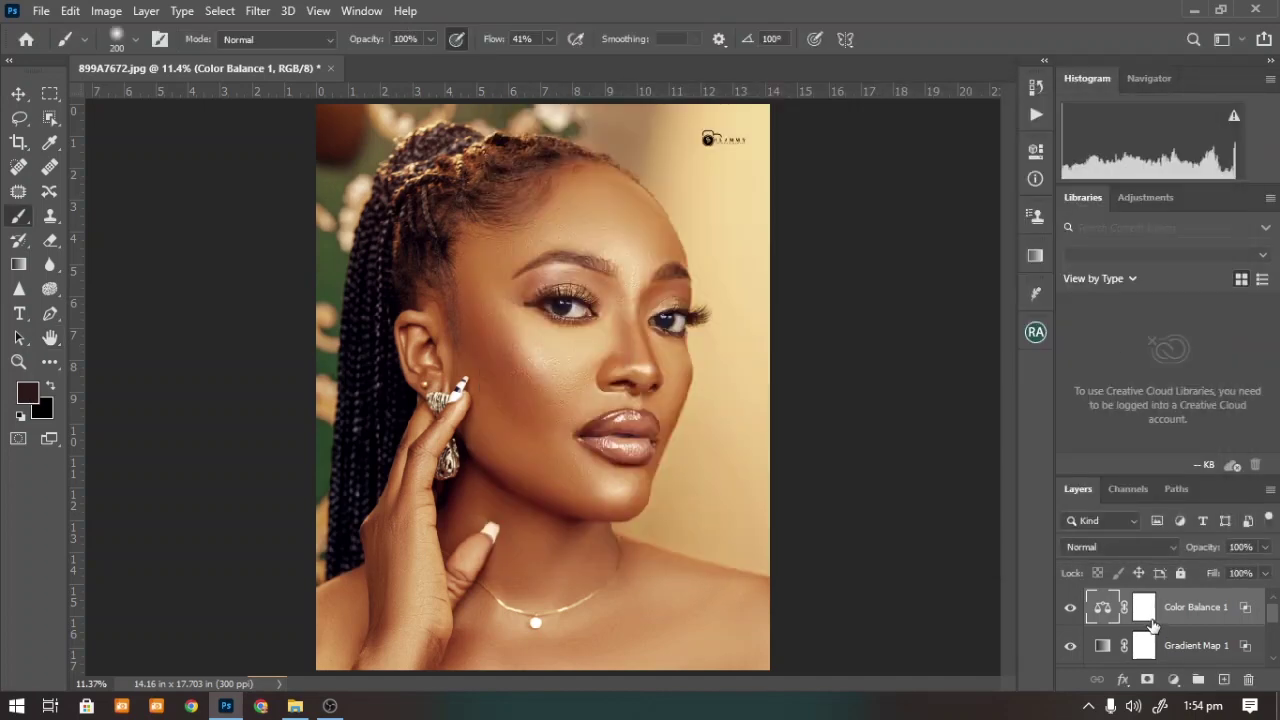
scroll(1176, 640, "down", 1)
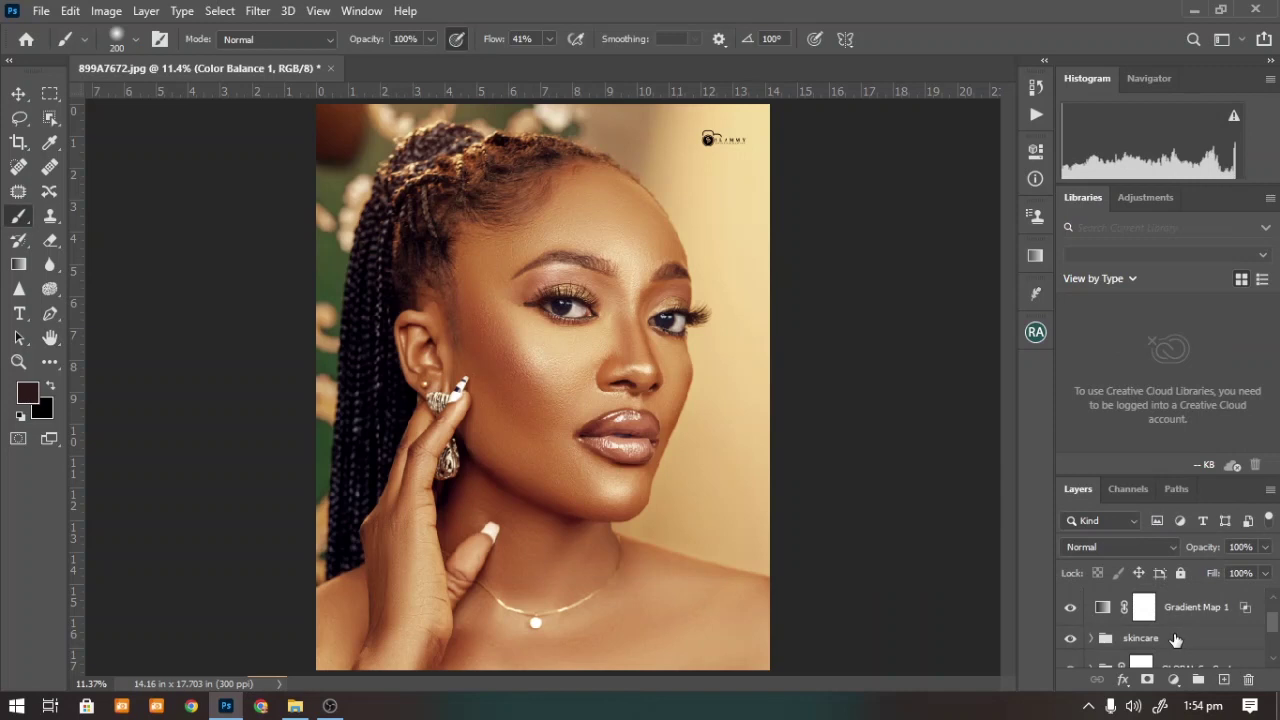
left_click(1190, 615, "shift")
scroll(1186, 625, "up", 1)
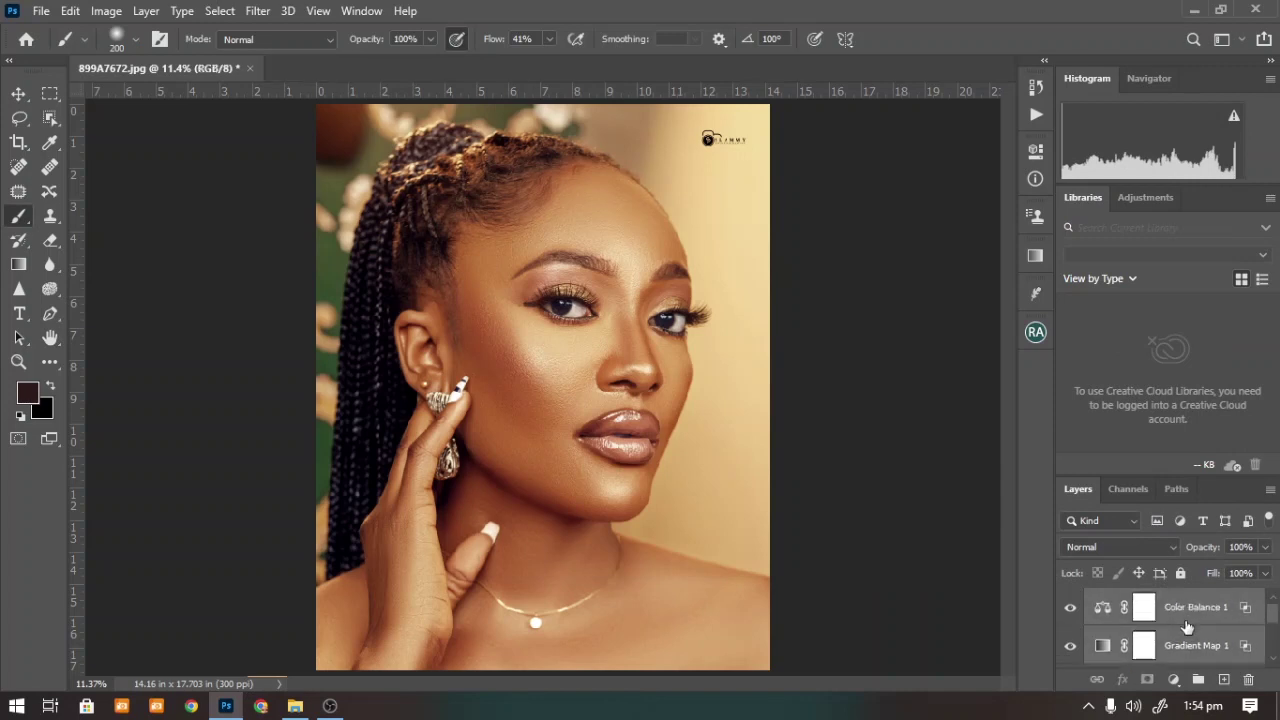
left_click_drag(1181, 640, 1197, 676)
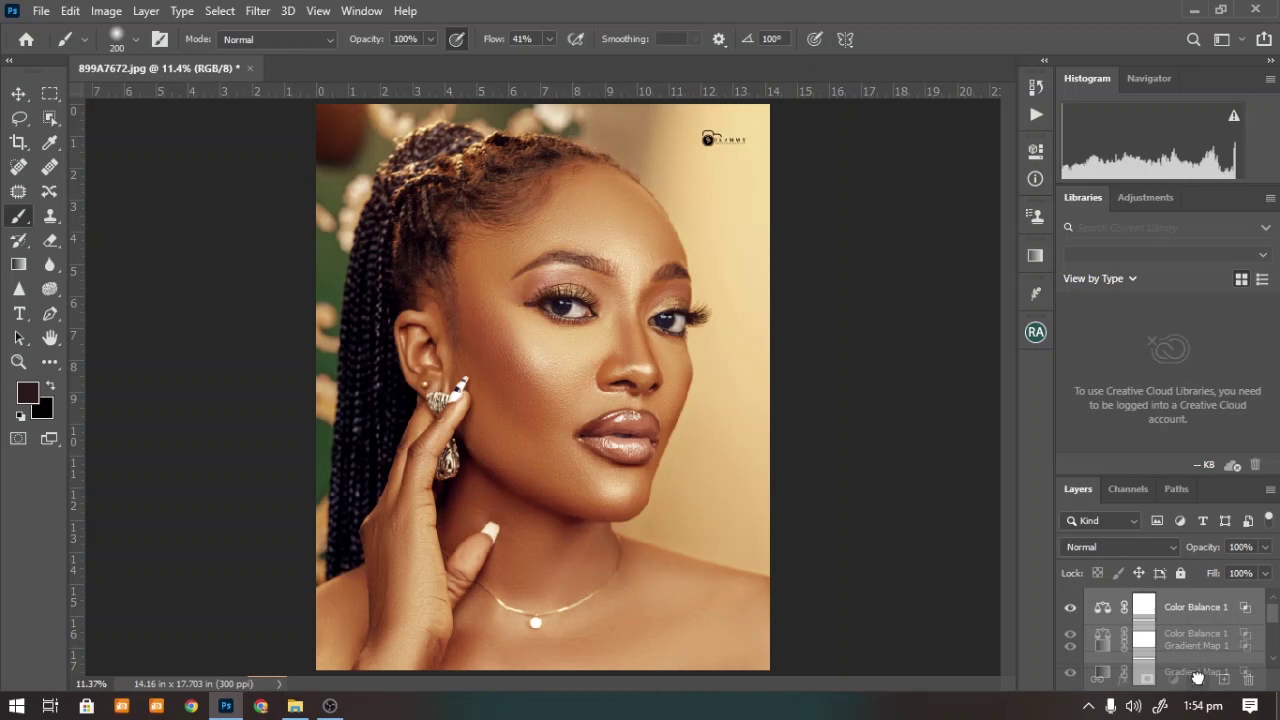
left_click_drag(1197, 676, 1198, 679)
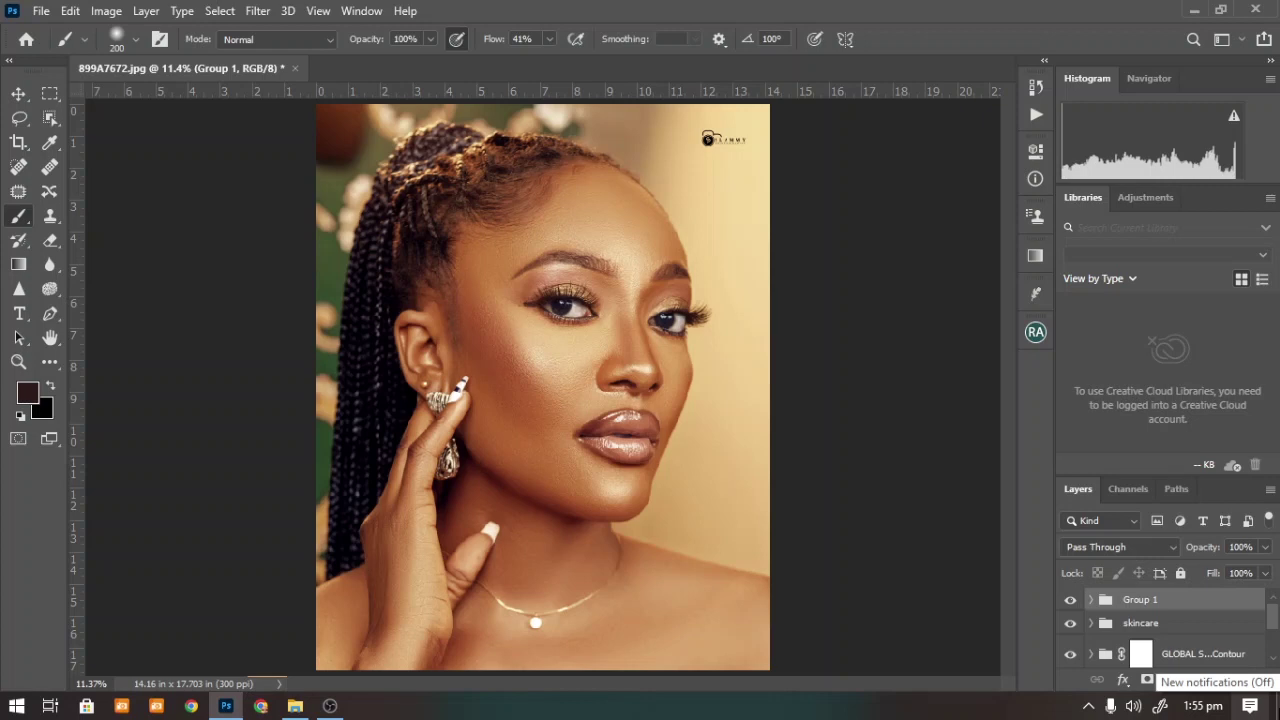
Give Group 1 an inverted mask and paint white over the cheek and skin with a 500 brush.
left_click(1147, 680)
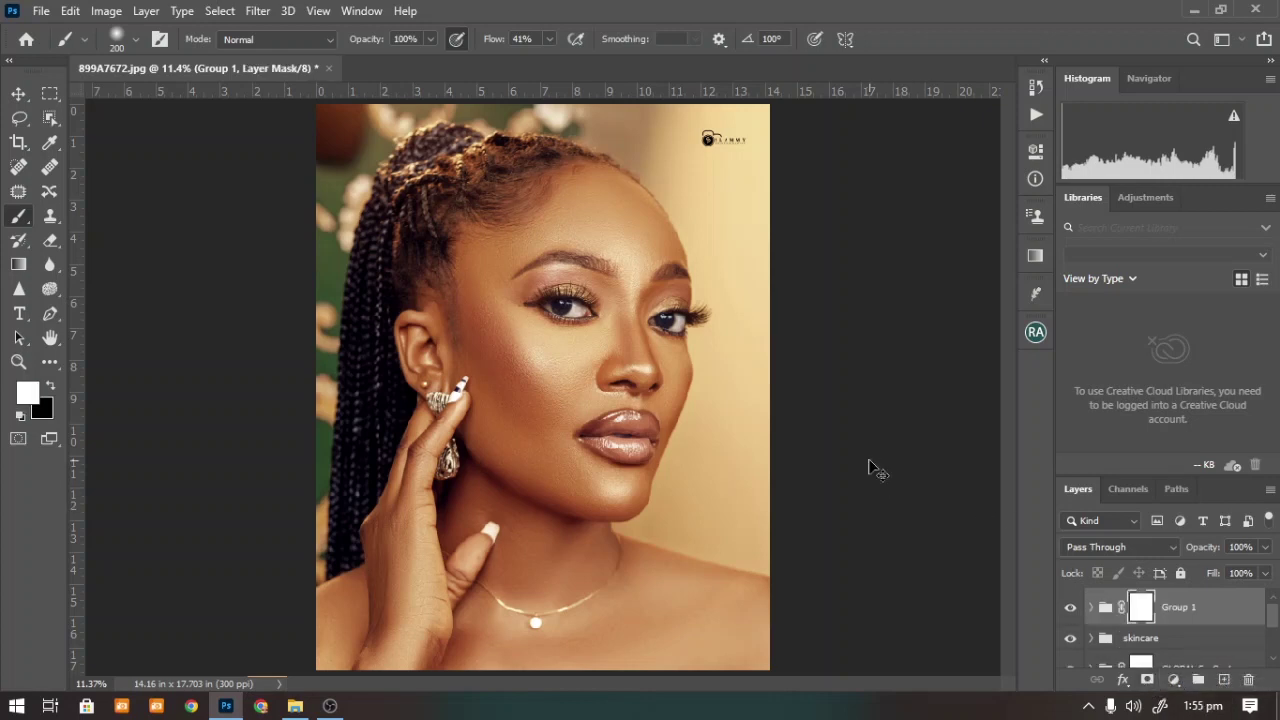
key("ctrl+i")
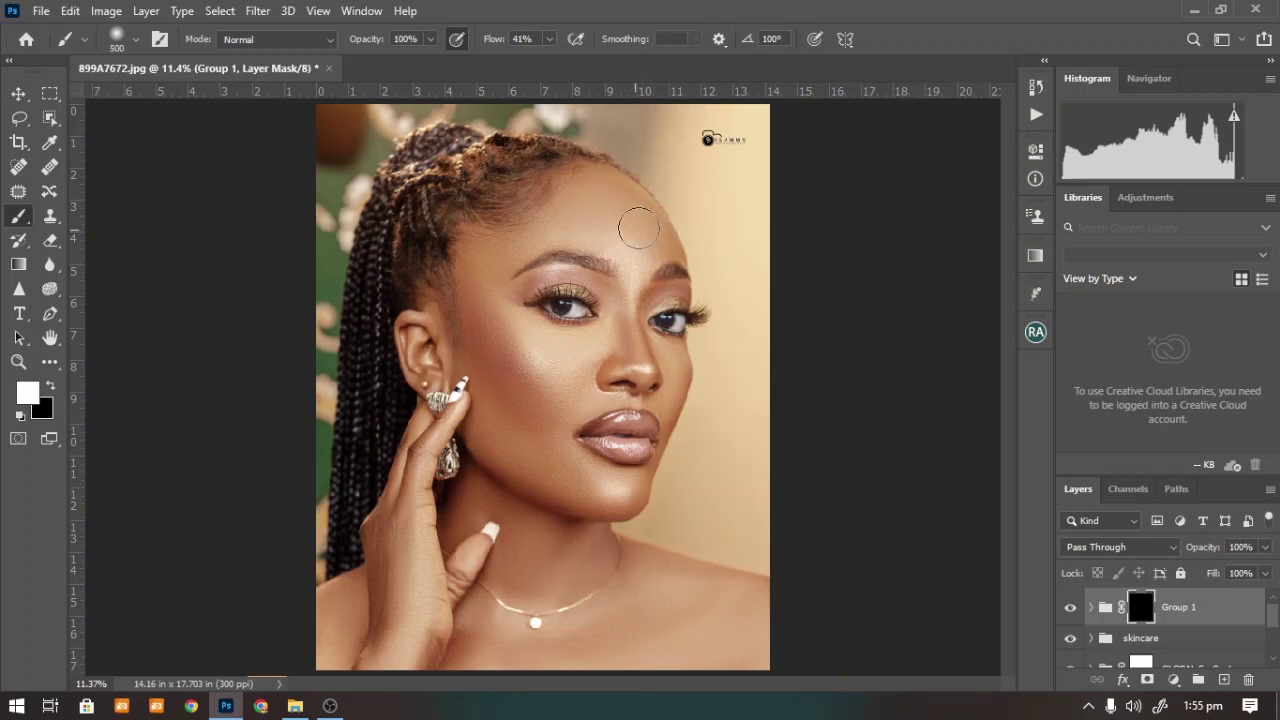
key("bracketright")
key("bracketright")
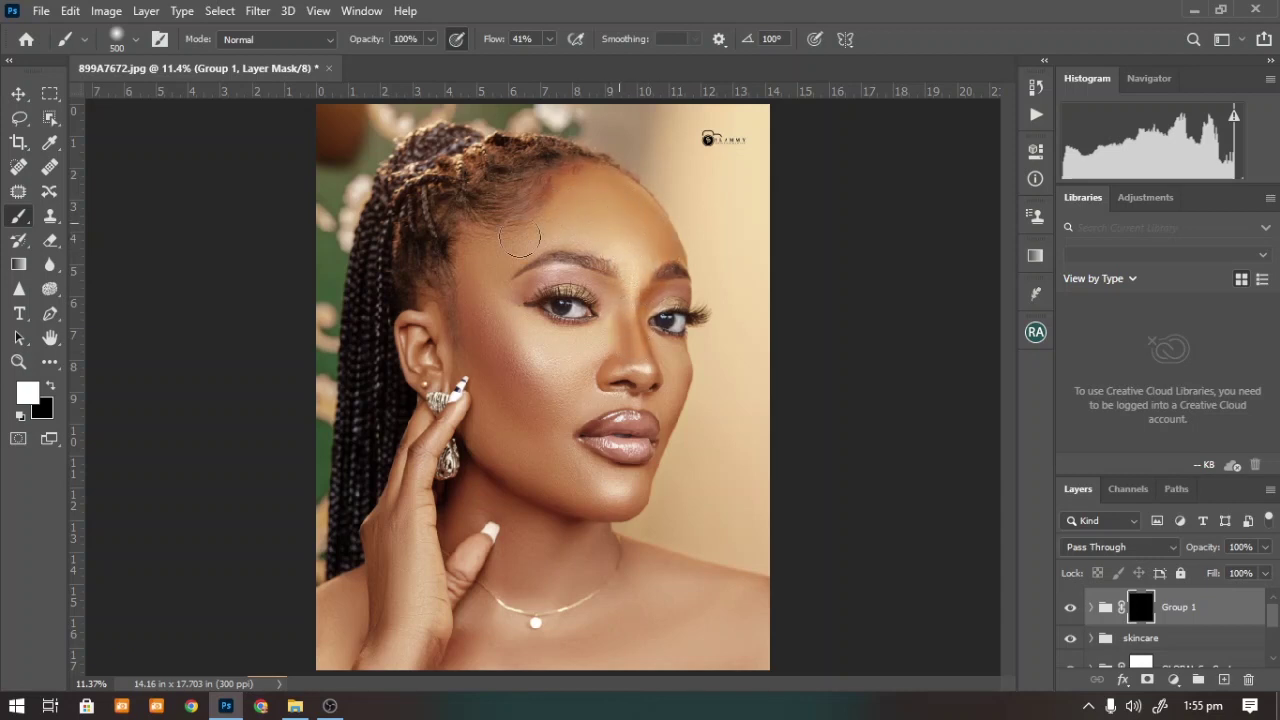
mouse_move(491, 320)
left_mouse_down()
mouse_move(524, 352)
mouse_move(580, 338)
mouse_move(606, 352)
mouse_move(620, 307)
mouse_move(651, 356)
left_mouse_up()
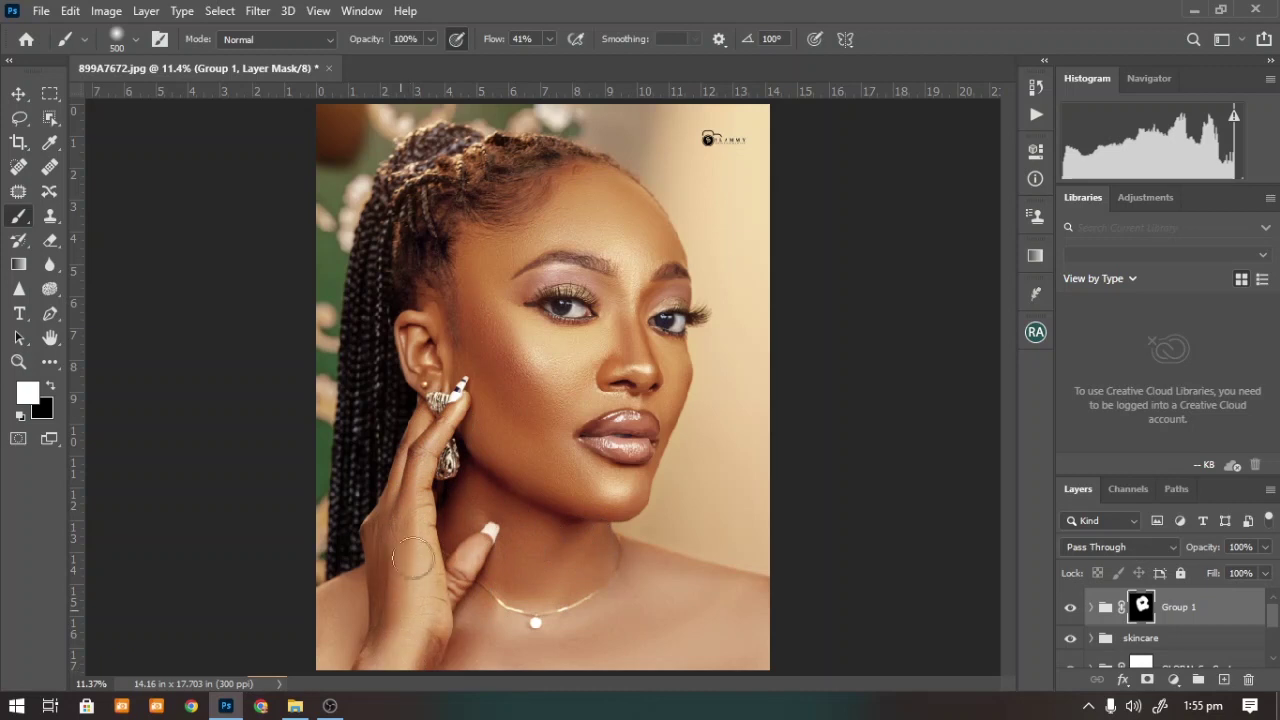
left_click_drag(545, 625, 586, 609)
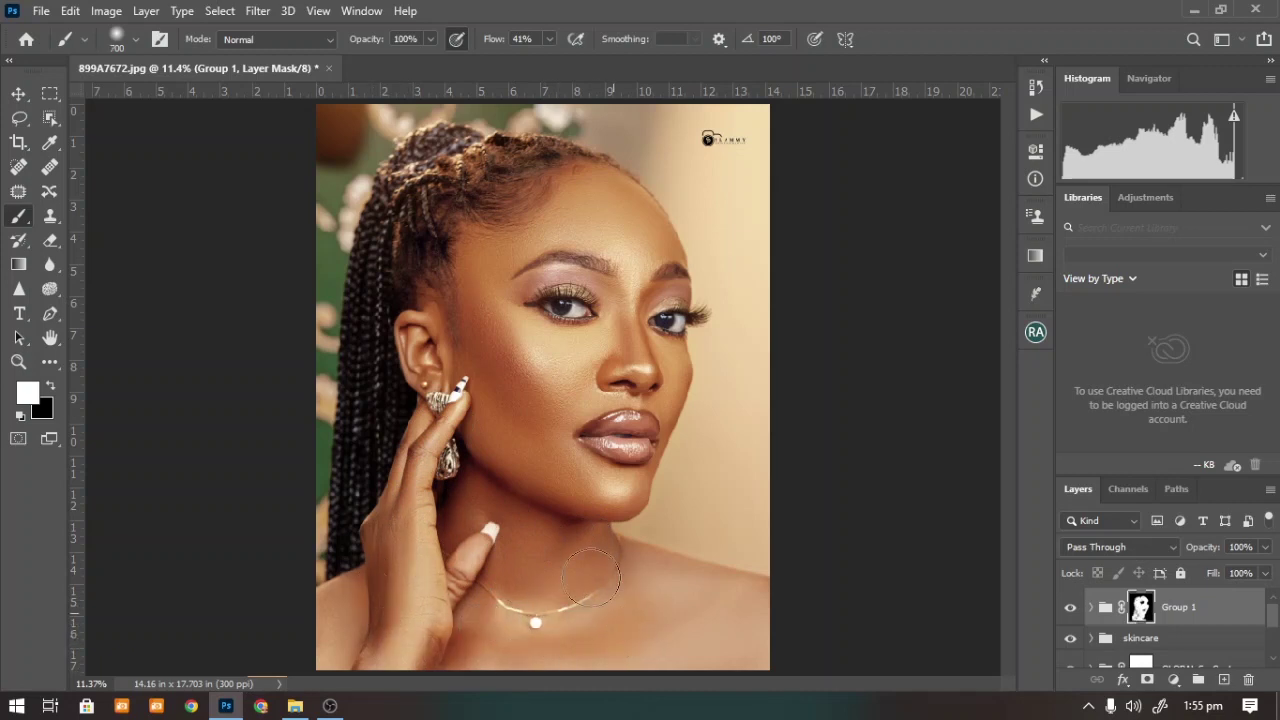
key("bracketright")
key("bracketright")
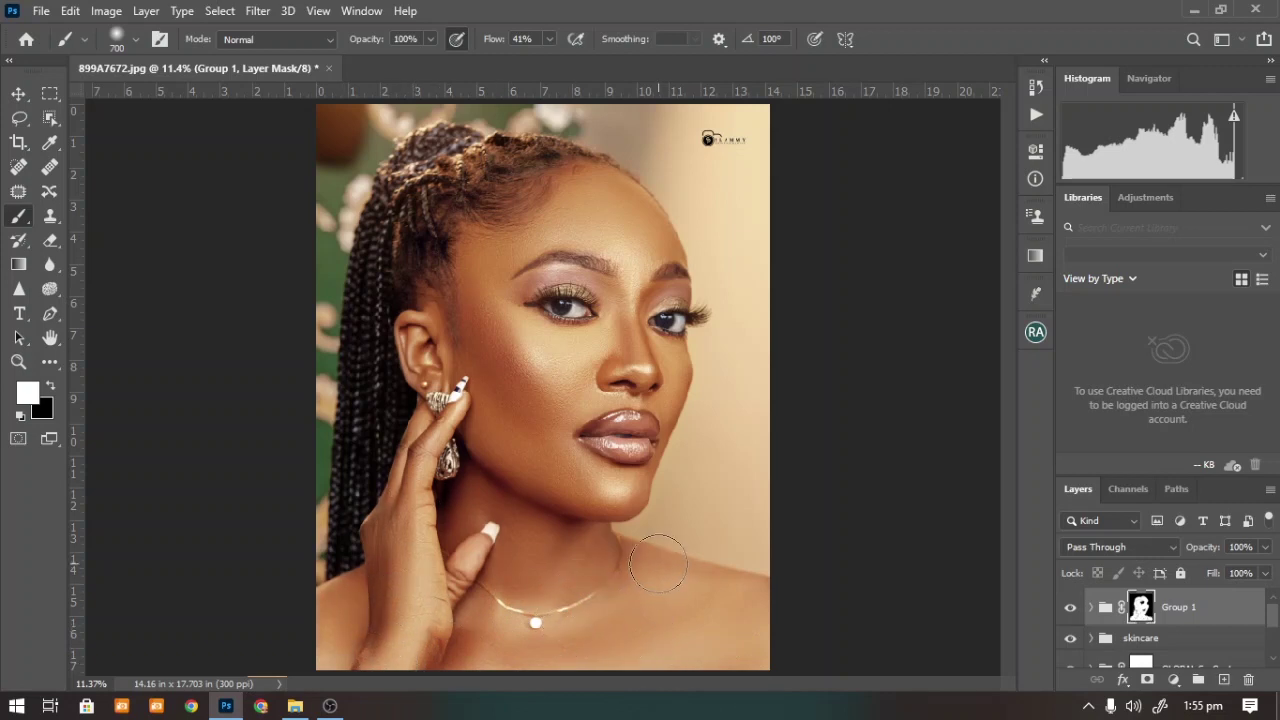
Compare Group 1 on and off, drop its opacity to 85%, and expand the group.
left_click(1069, 609)
left_click(1069, 609)
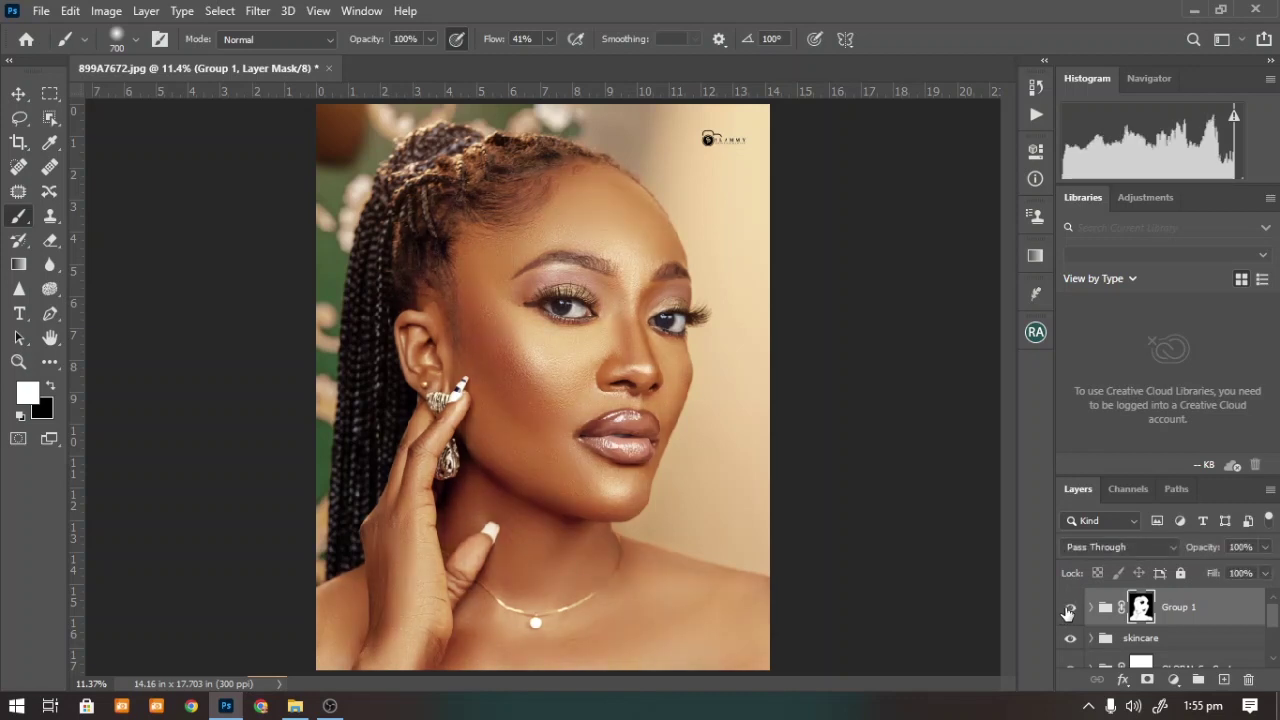
left_click(1069, 609)
left_click(1069, 609)
left_click(1069, 609)
left_click(1069, 612)
left_click_drag(1214, 549, 1192, 550)
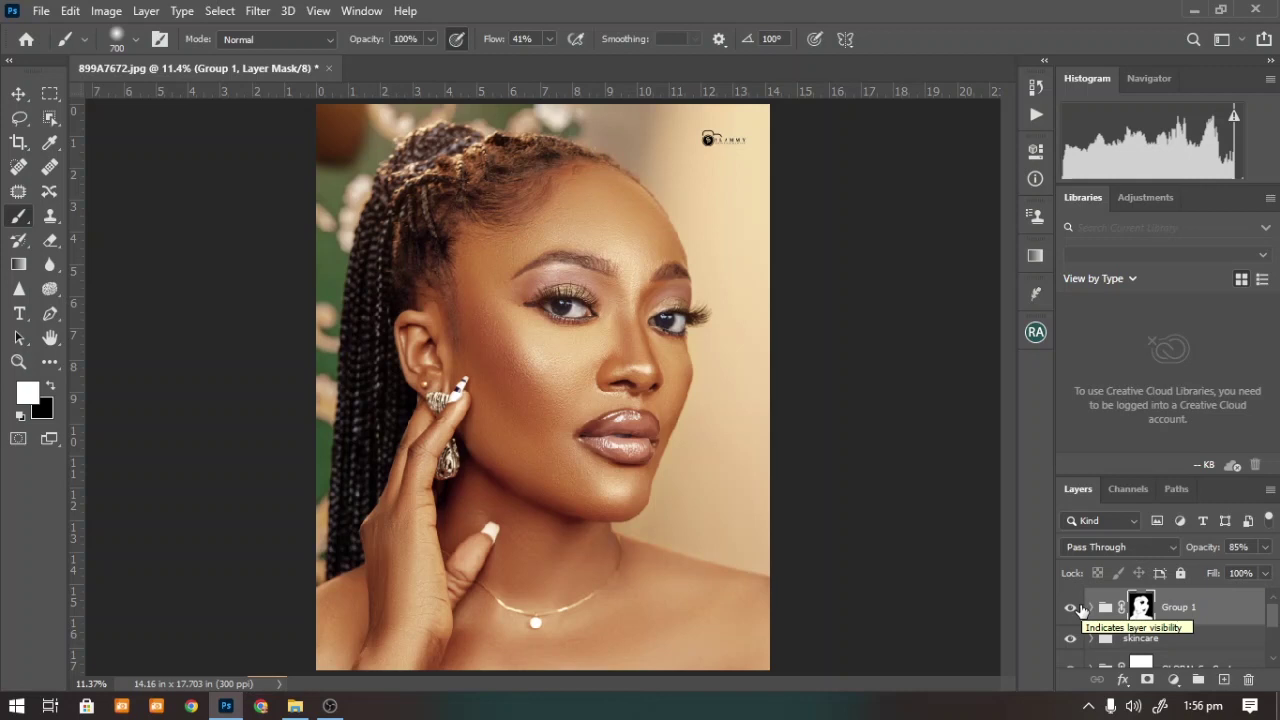
left_click(1071, 608)
left_click(1071, 608)
left_click(1090, 608)
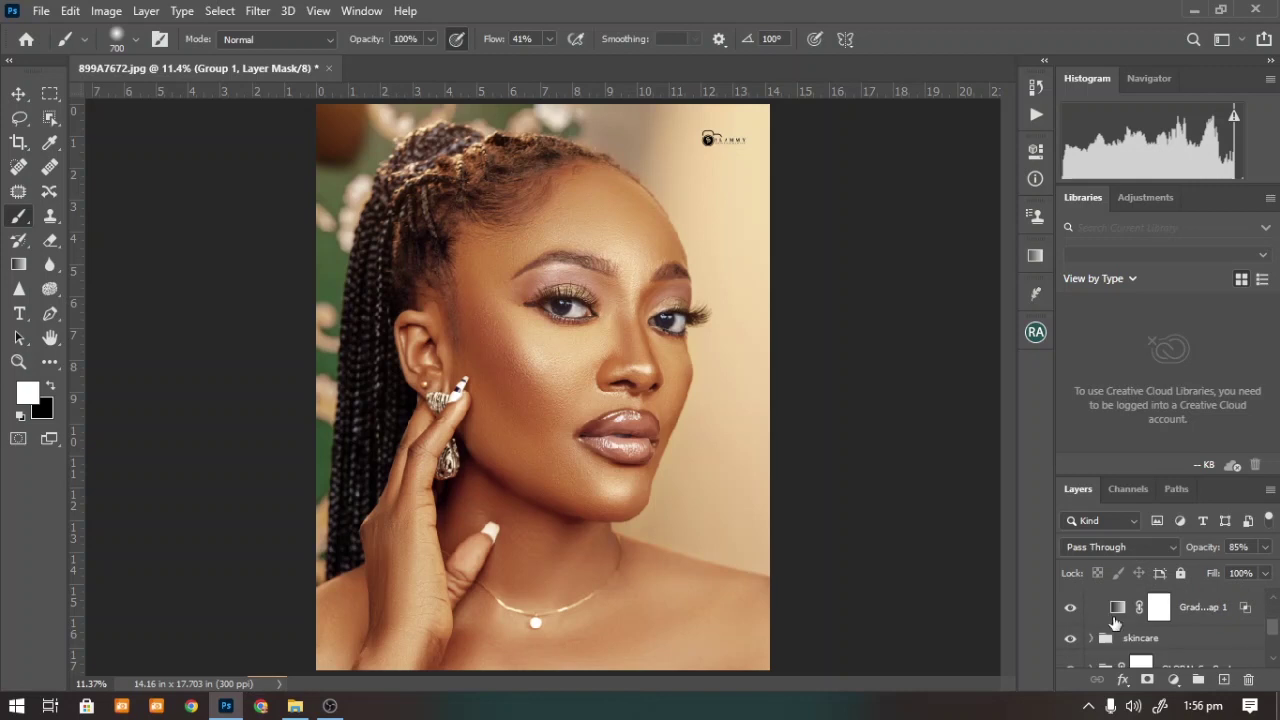
Try several Photographic Toning presets on Gradient Map 1, settling on the copper-brown one.
double_click(1117, 608)
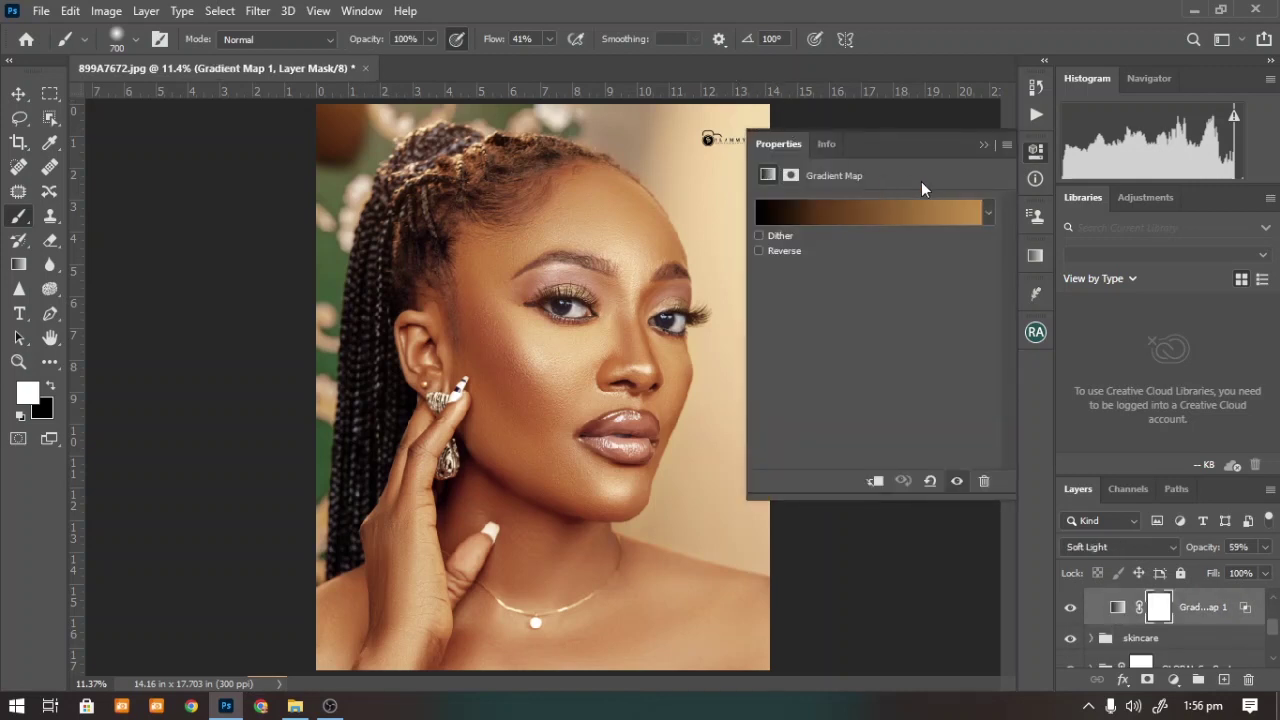
left_click(988, 215)
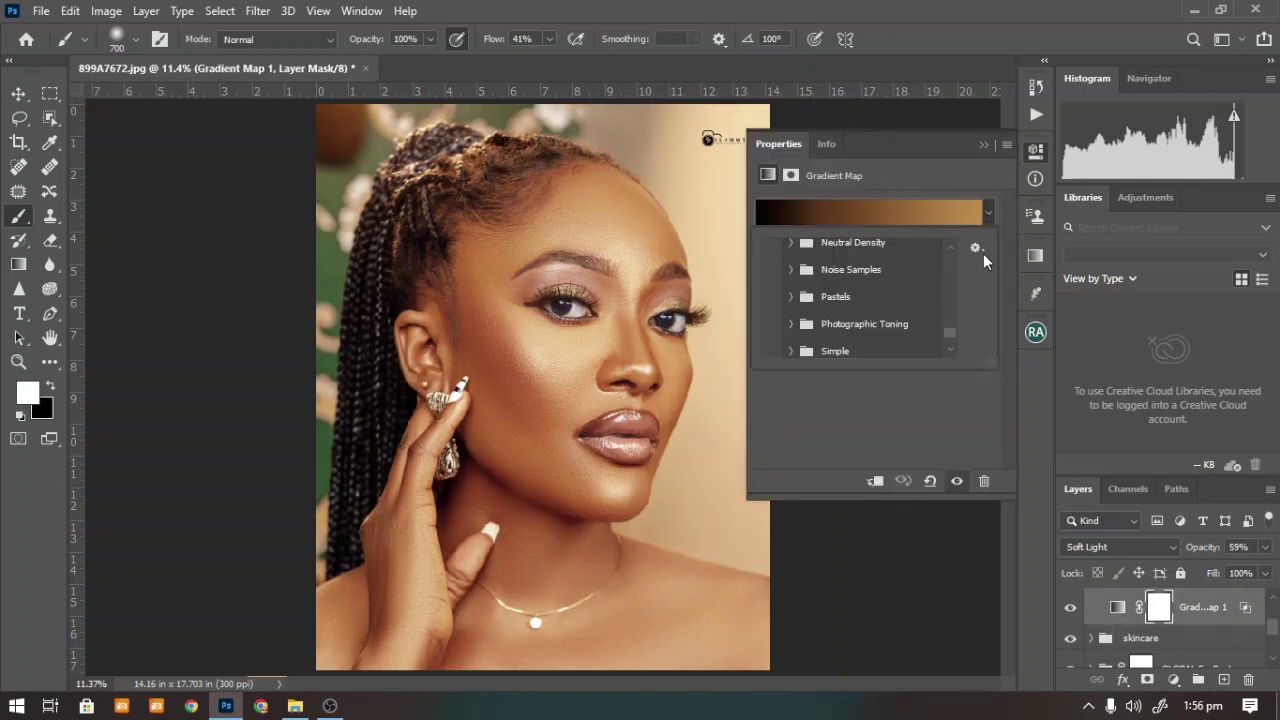
left_click(790, 325)
scroll(814, 331, "down", 3)
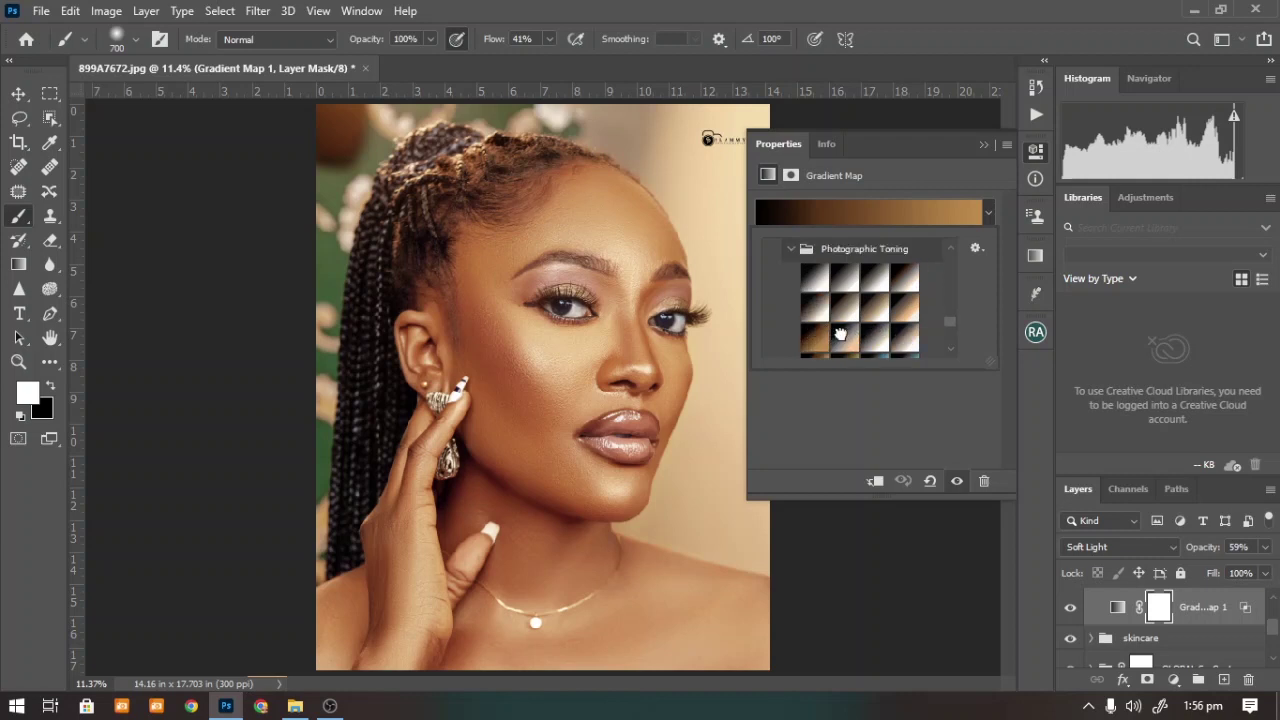
left_click(840, 335)
left_click(903, 310)
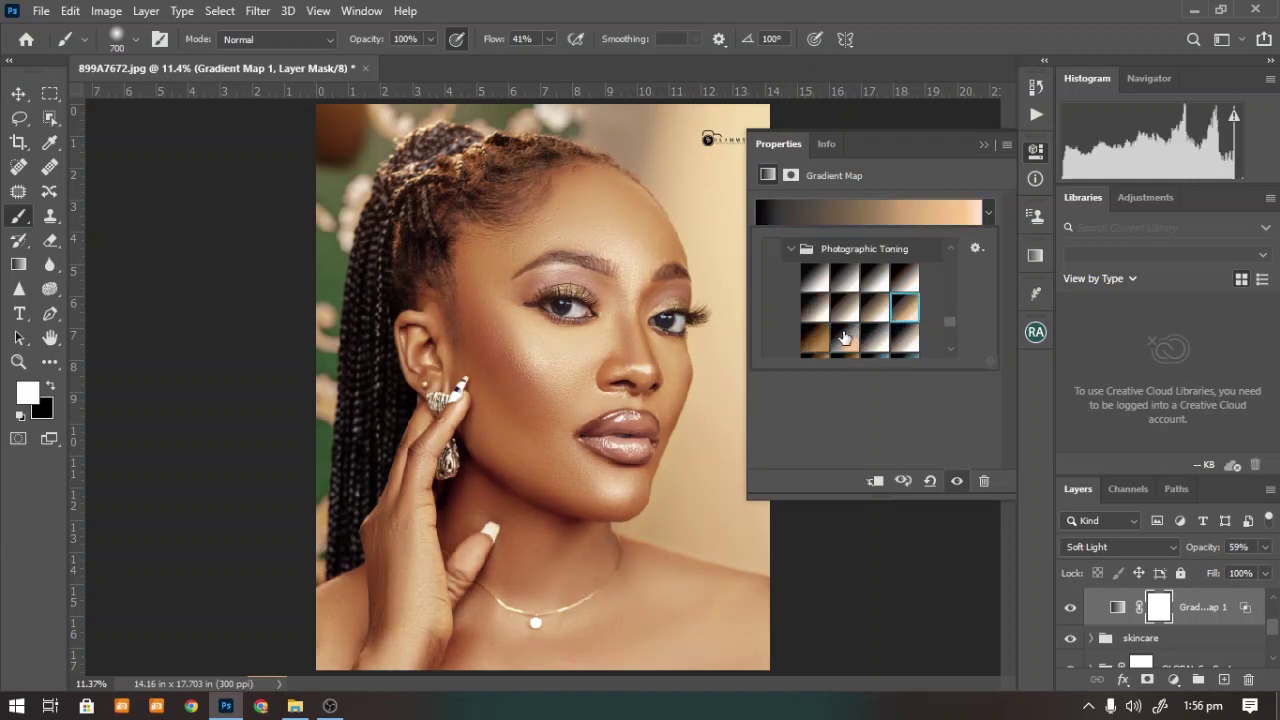
left_click(814, 340)
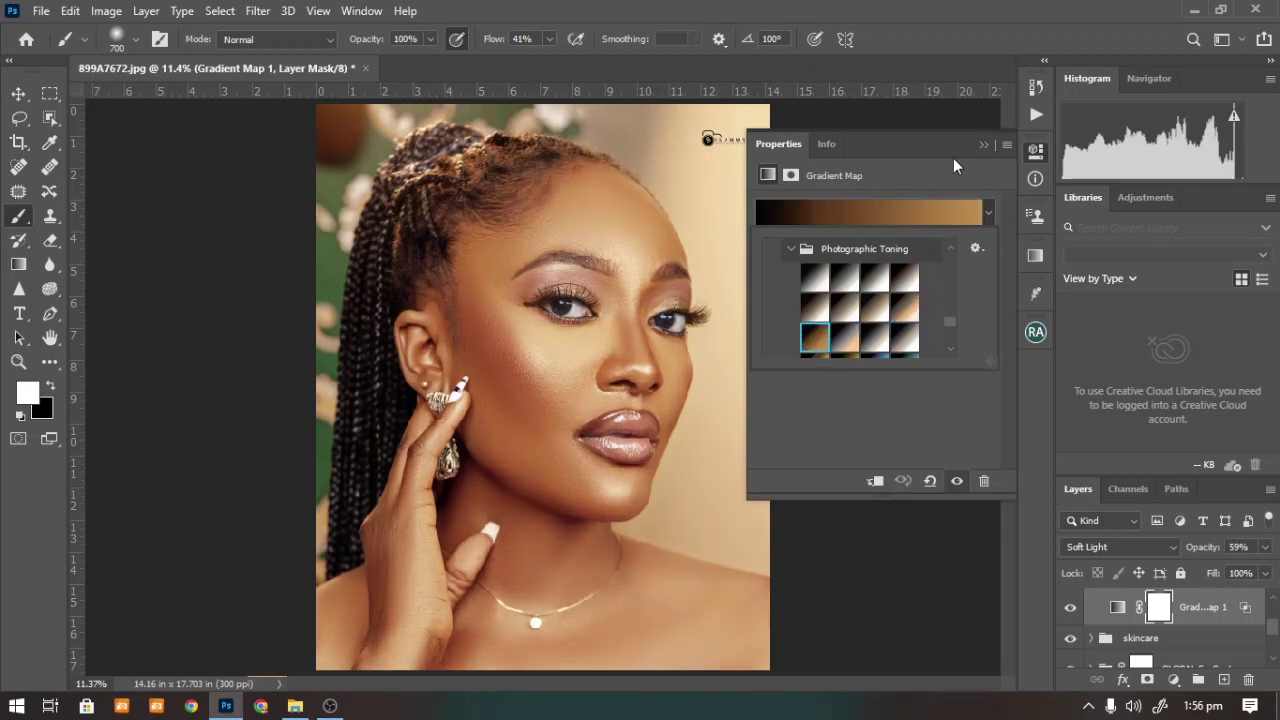
left_click(976, 148)
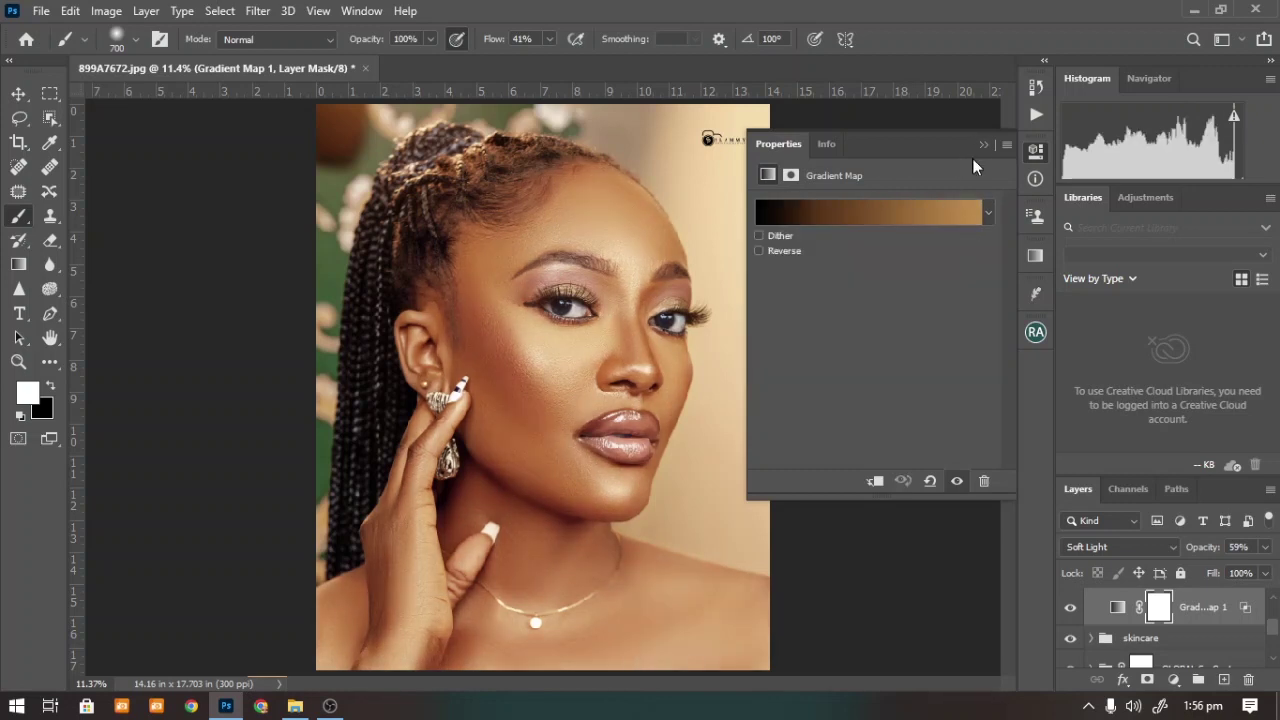
left_click(986, 145)
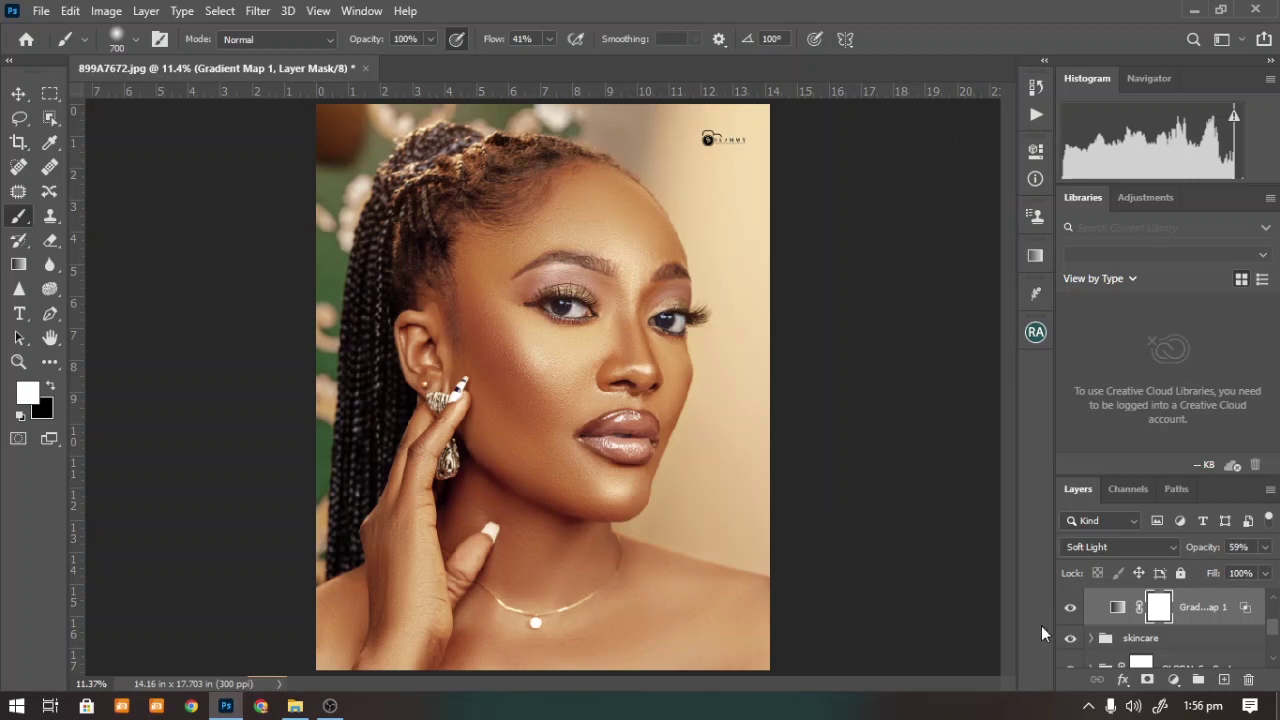